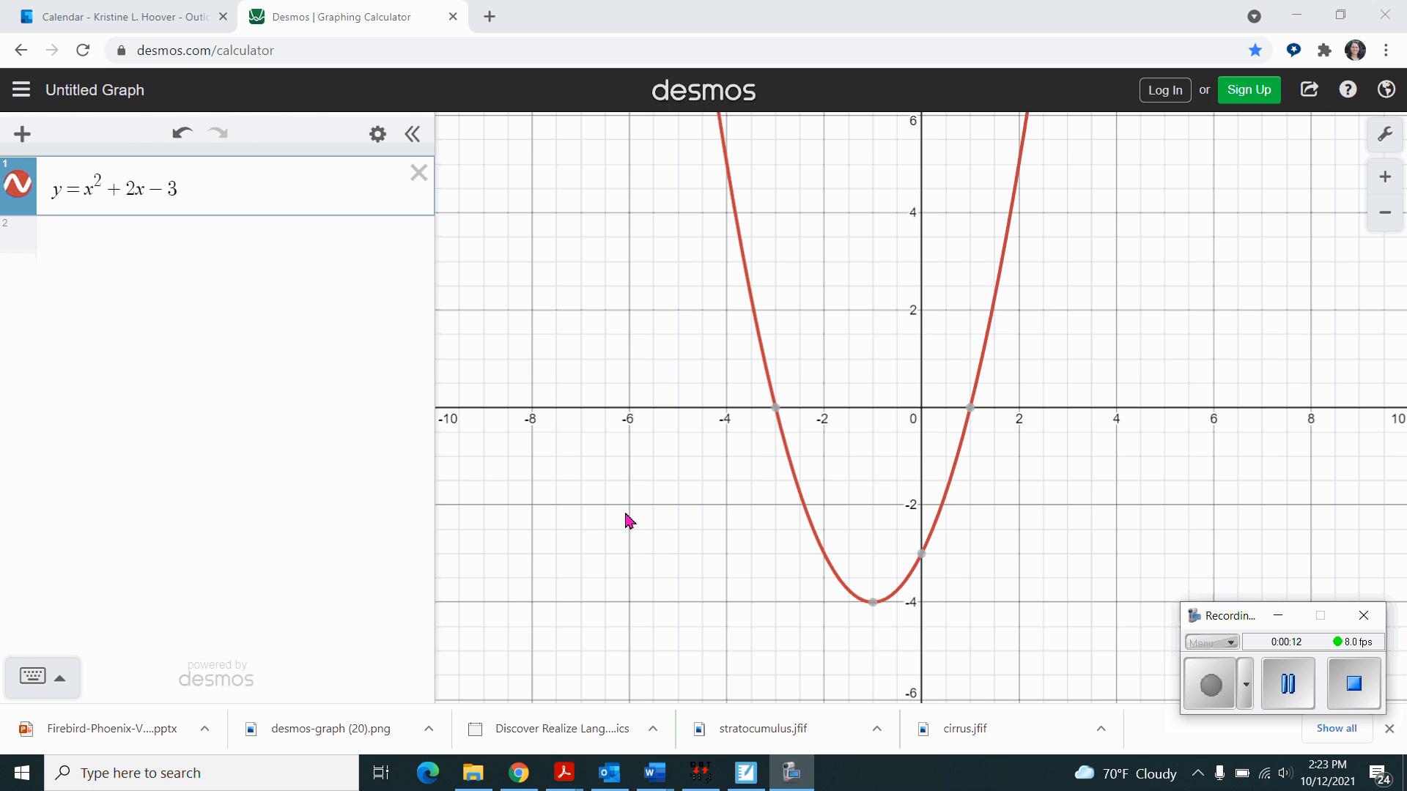
- Show the coordinates of the parabola's two x-intercepts, its vertex and its y-intercept on the graph
left_click(216, 188)
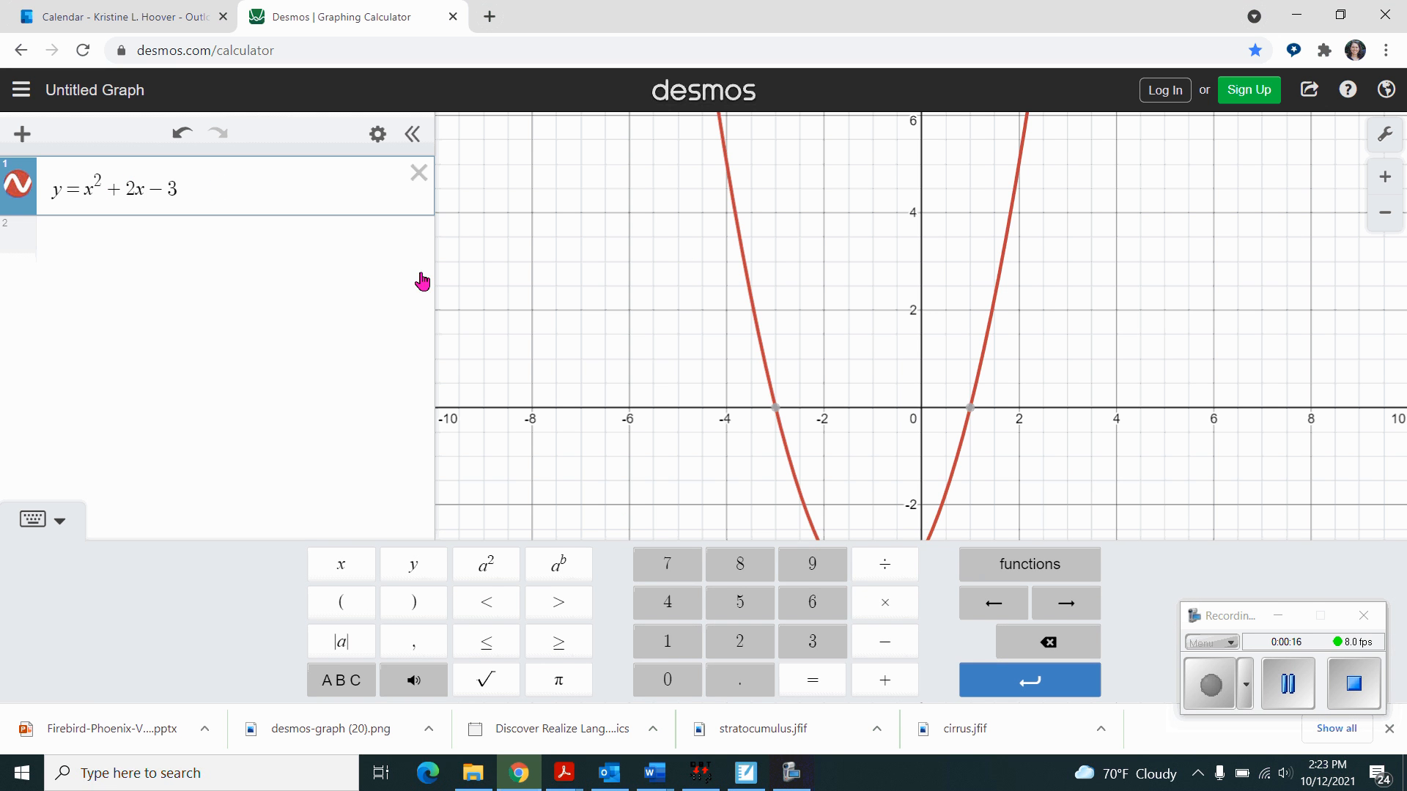
left_click(804, 397)
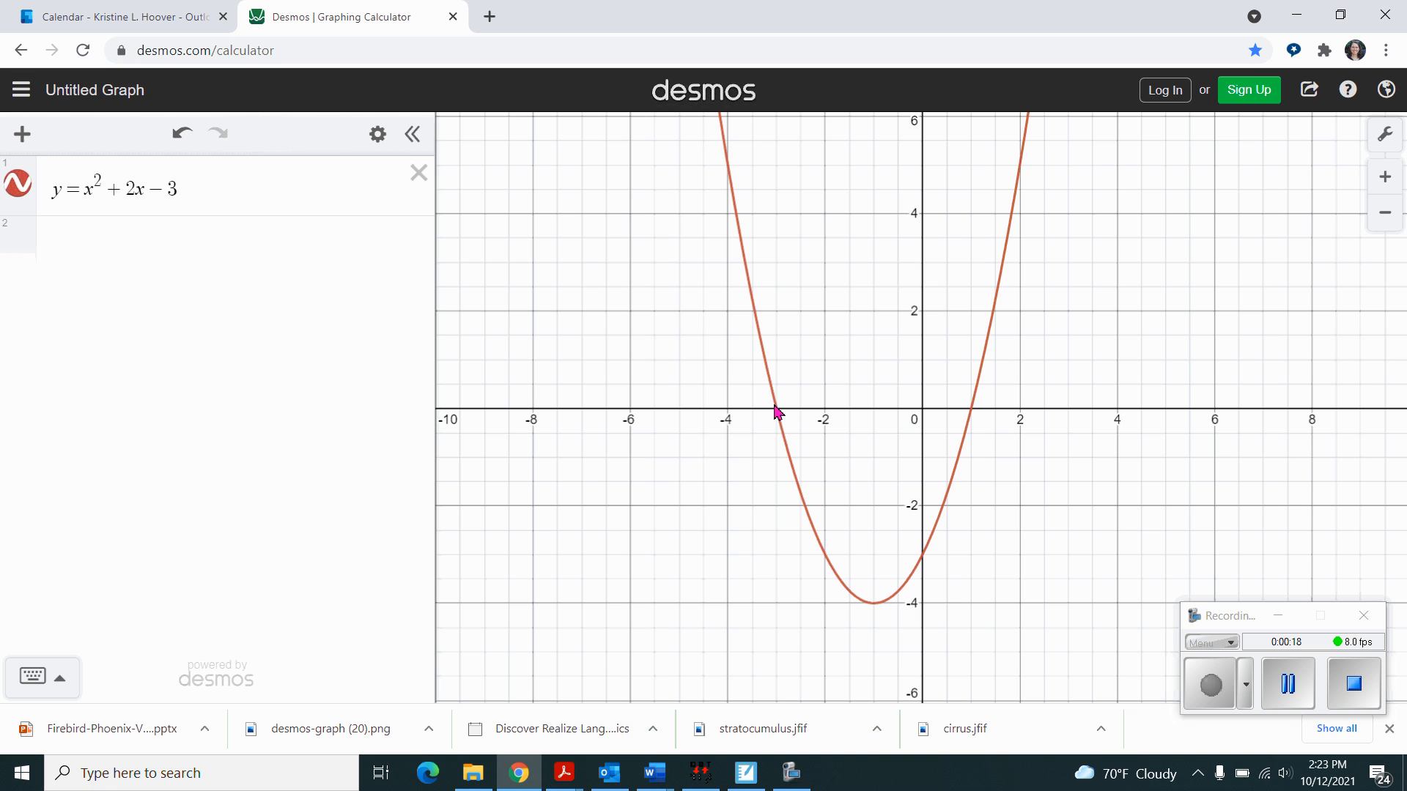
left_click(777, 412)
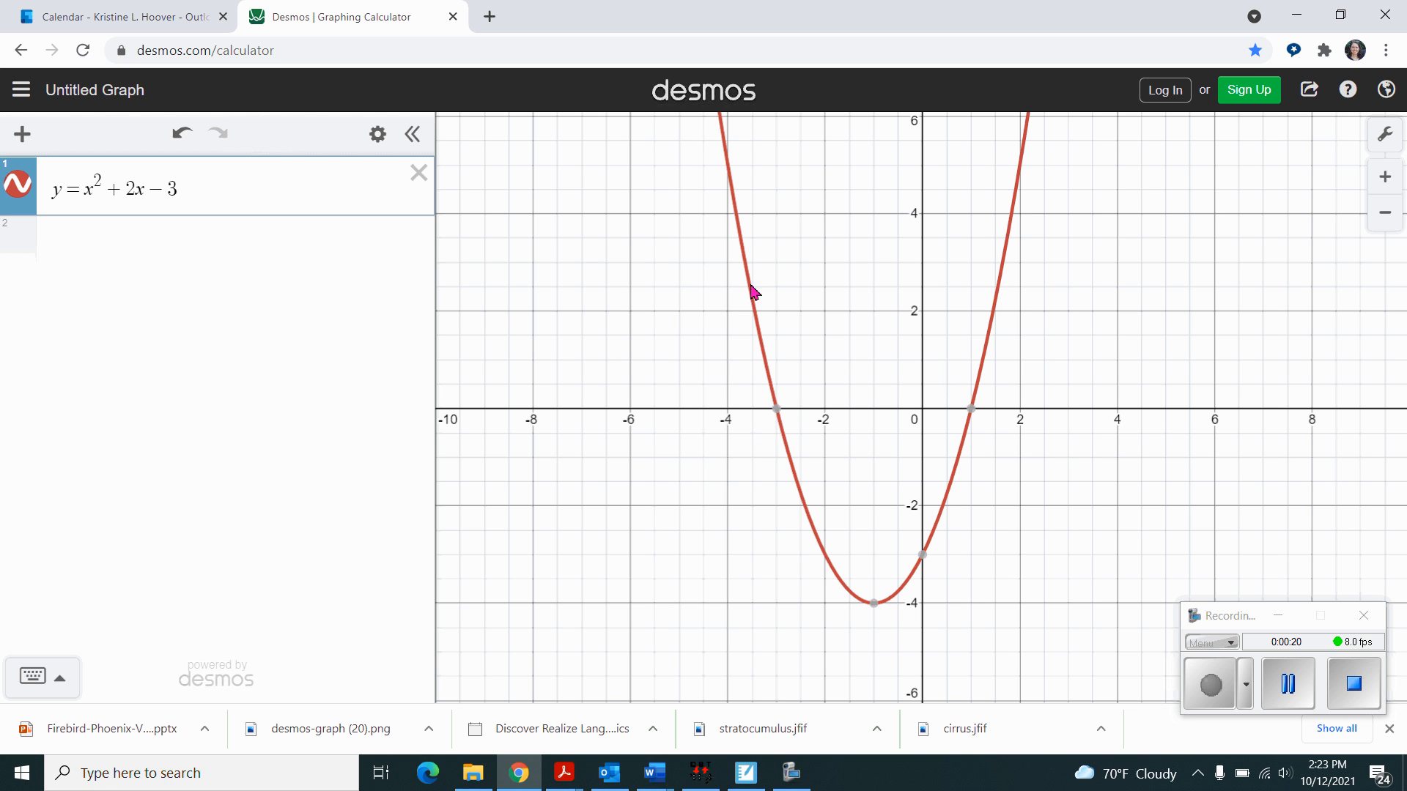
left_click(776, 413)
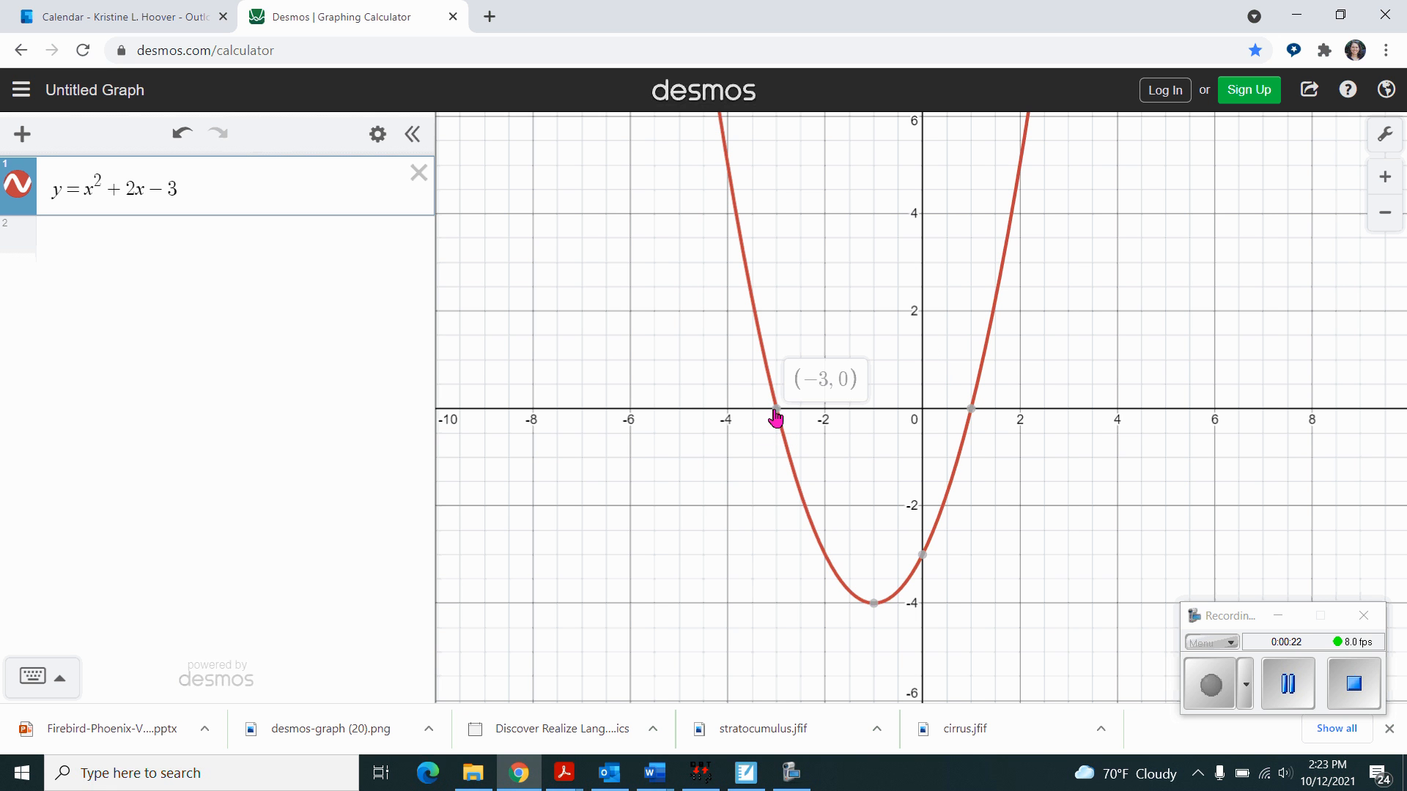
left_click(875, 603)
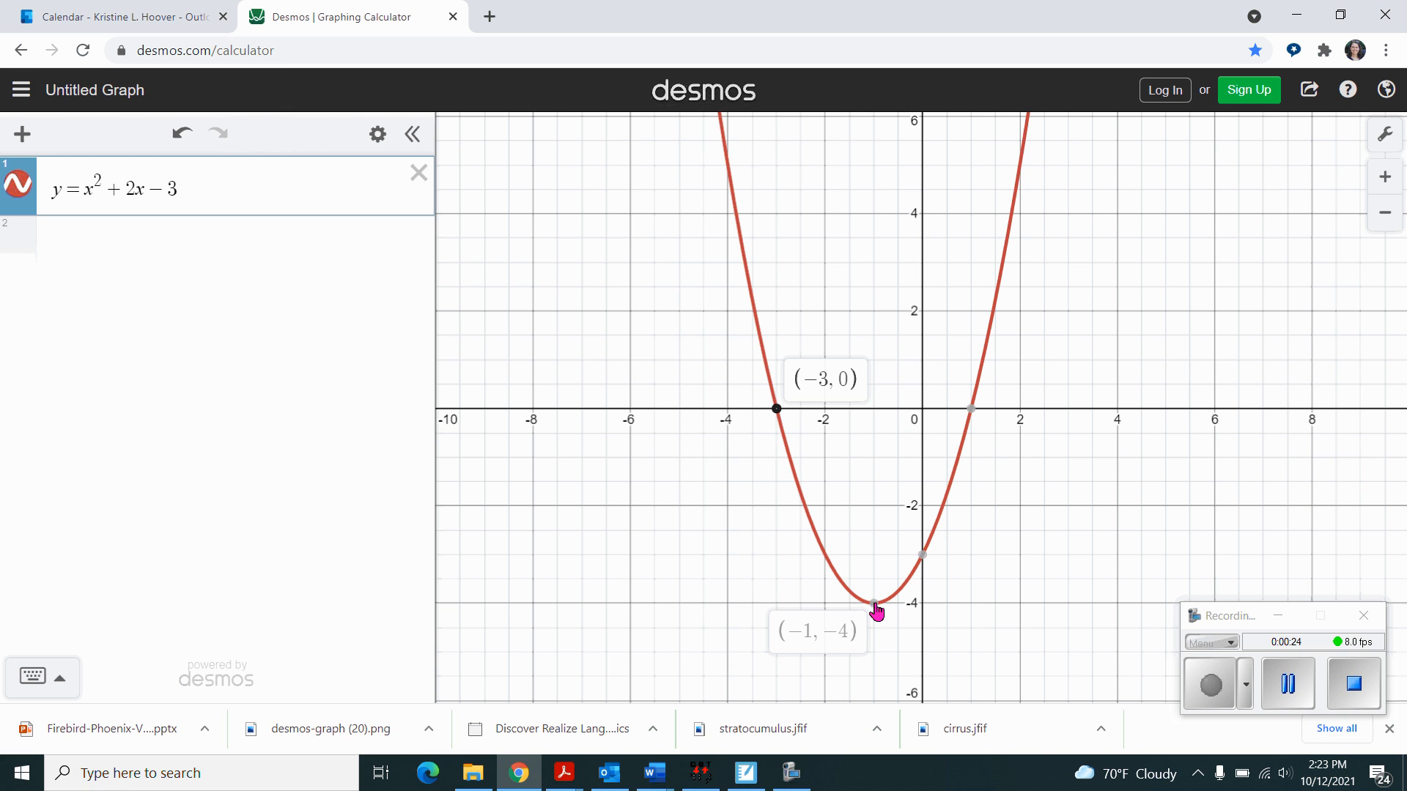
left_click(921, 556)
left_click(971, 409)
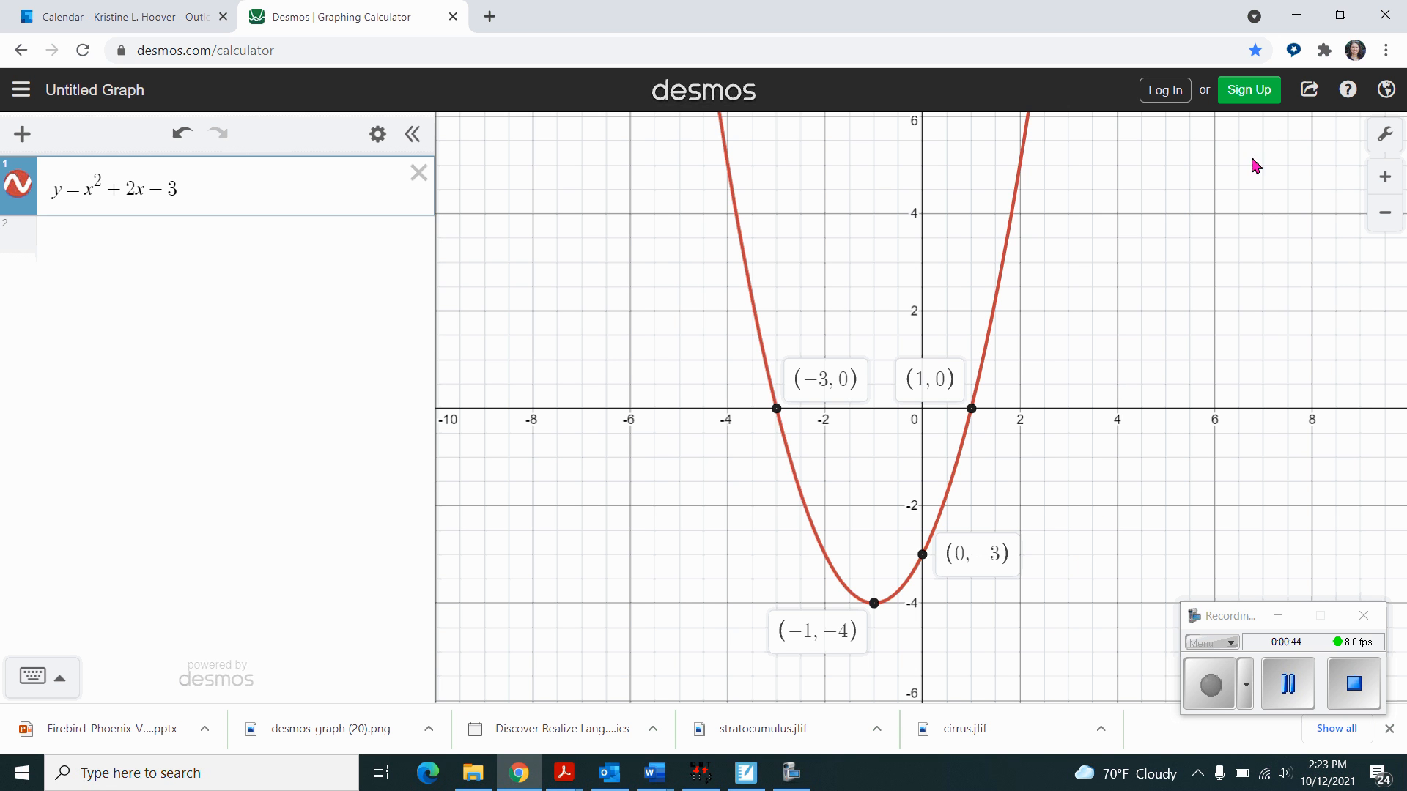
- Start an image export of the graph with the size set to ETC Romeo/Juliet (11.5 x 11 in)
left_click(1311, 93)
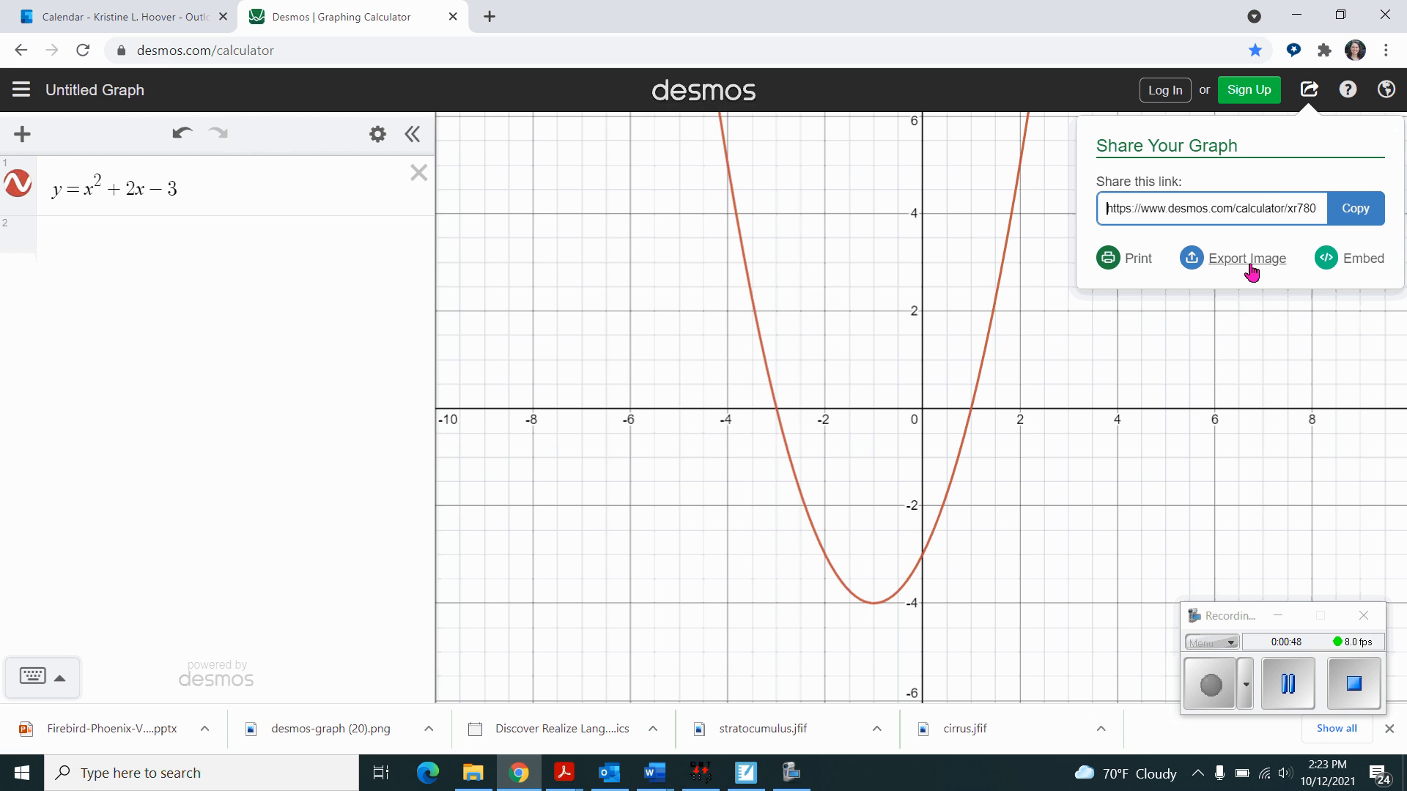
left_click(1249, 265)
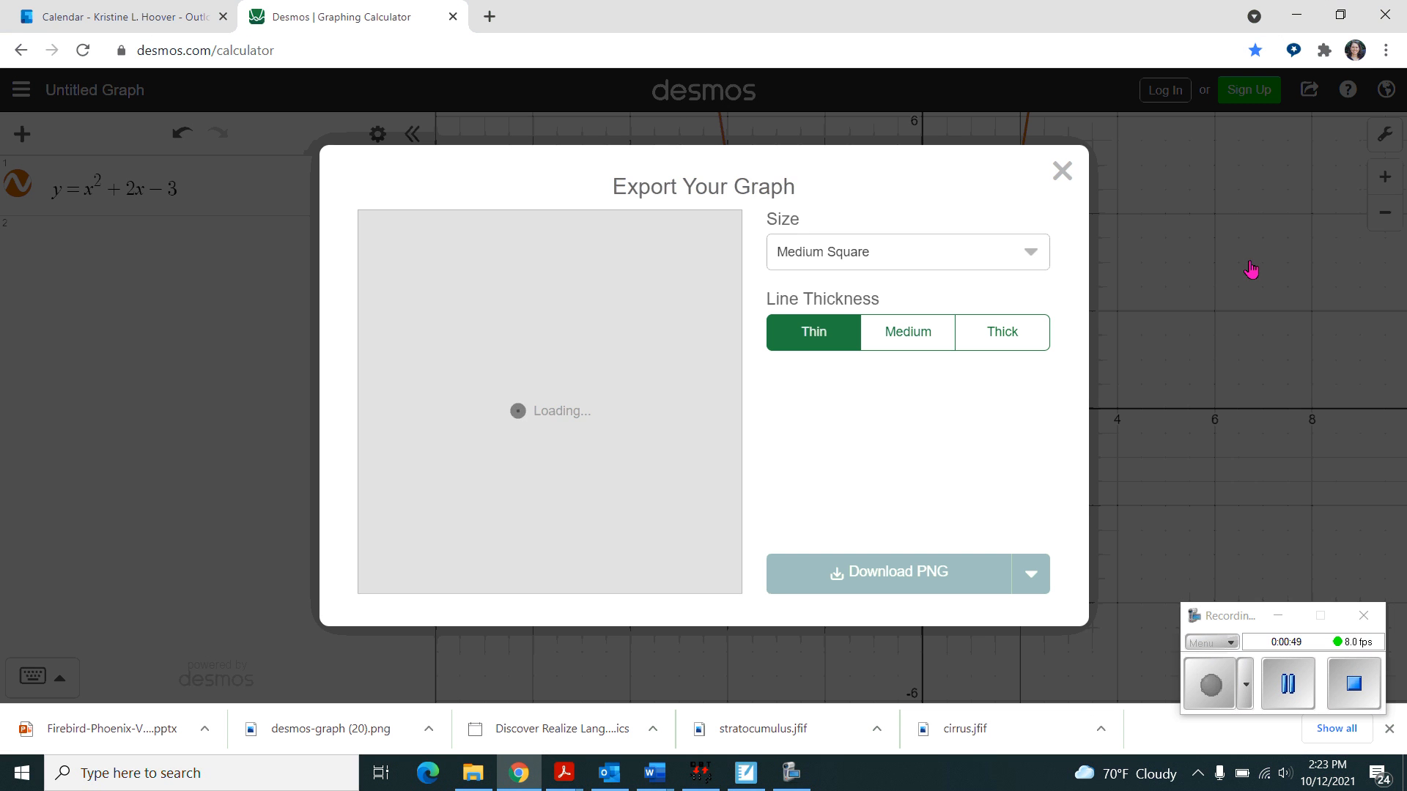
left_click(1038, 255)
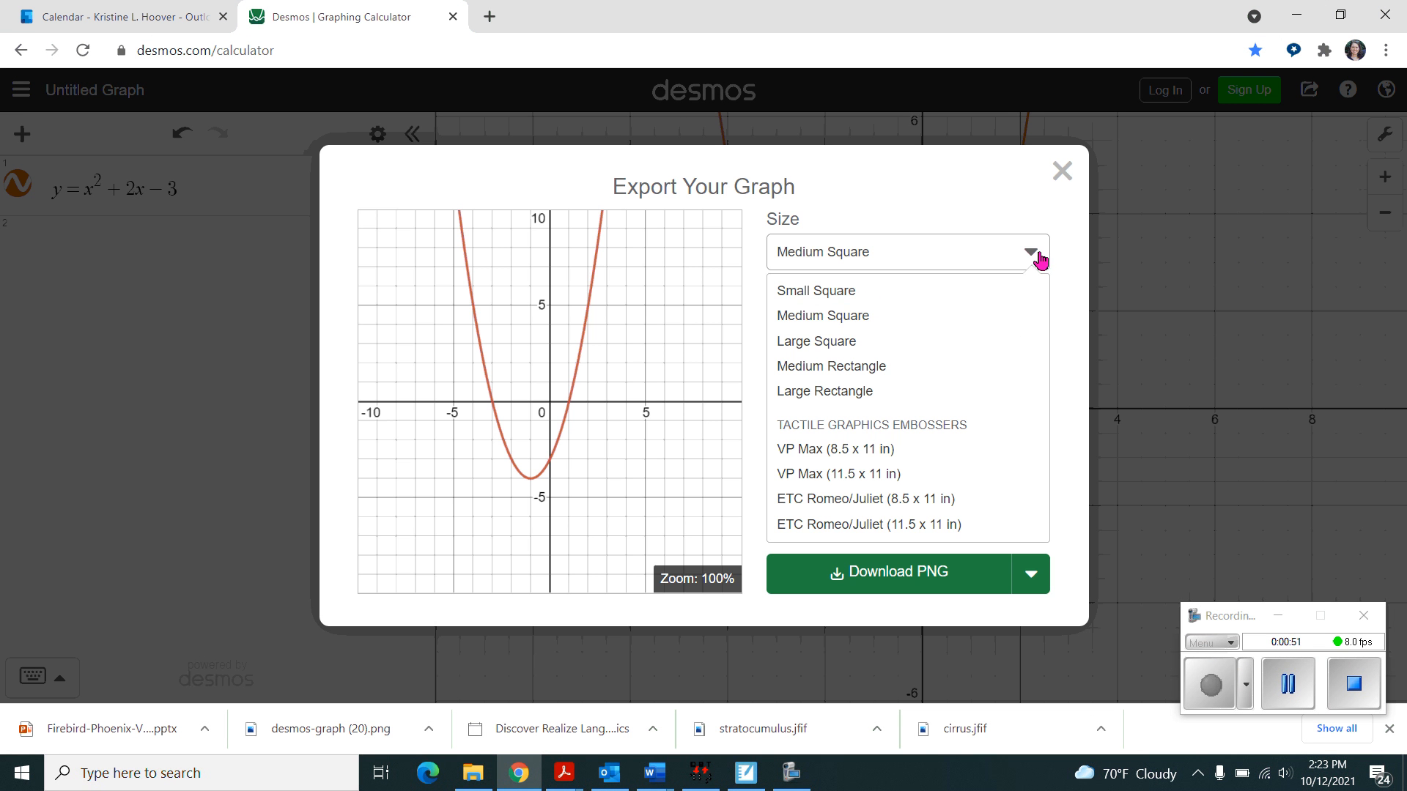
left_click(848, 525)
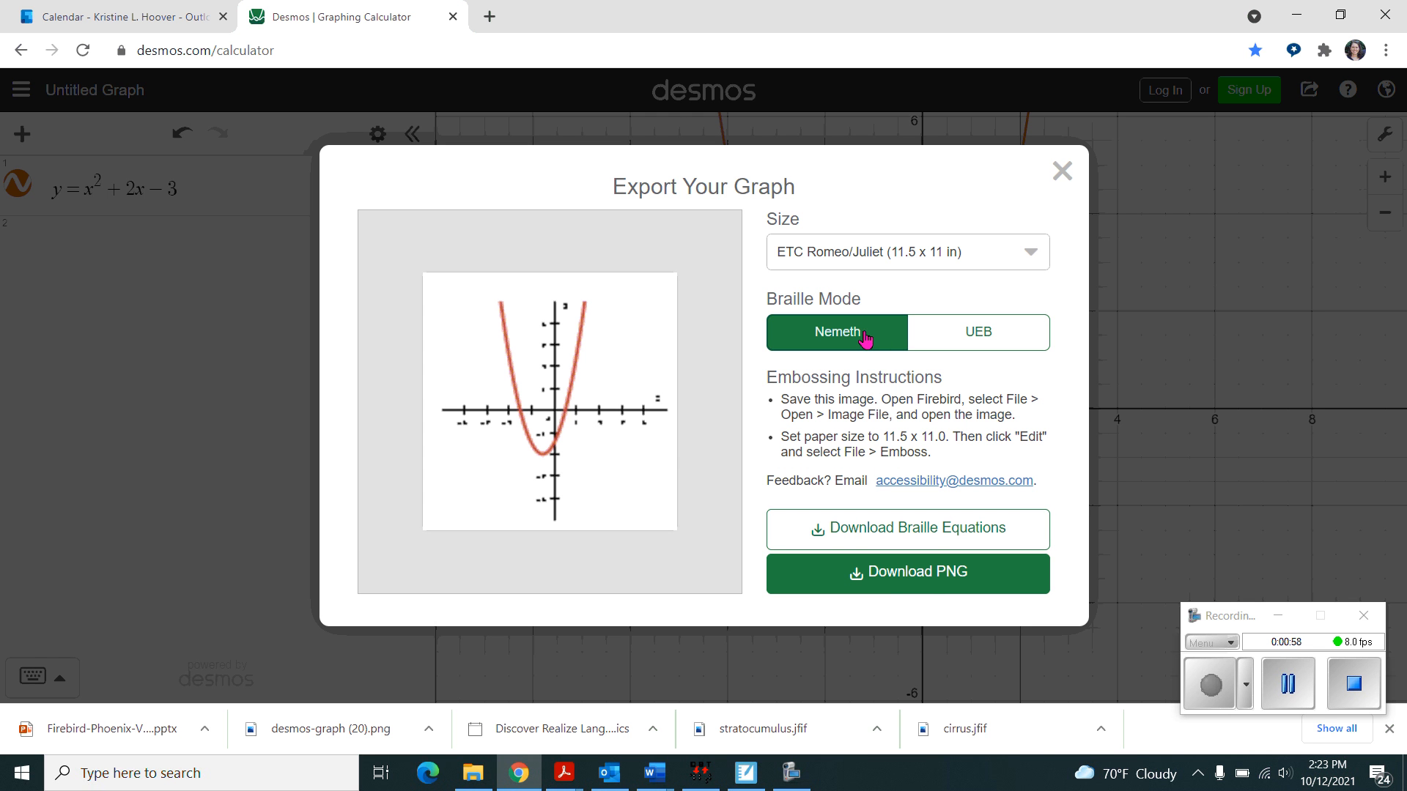
- Compare the Nemeth and UEB braille modes in the preview, choose UEB, and download the graph as a PNG
left_click(943, 338)
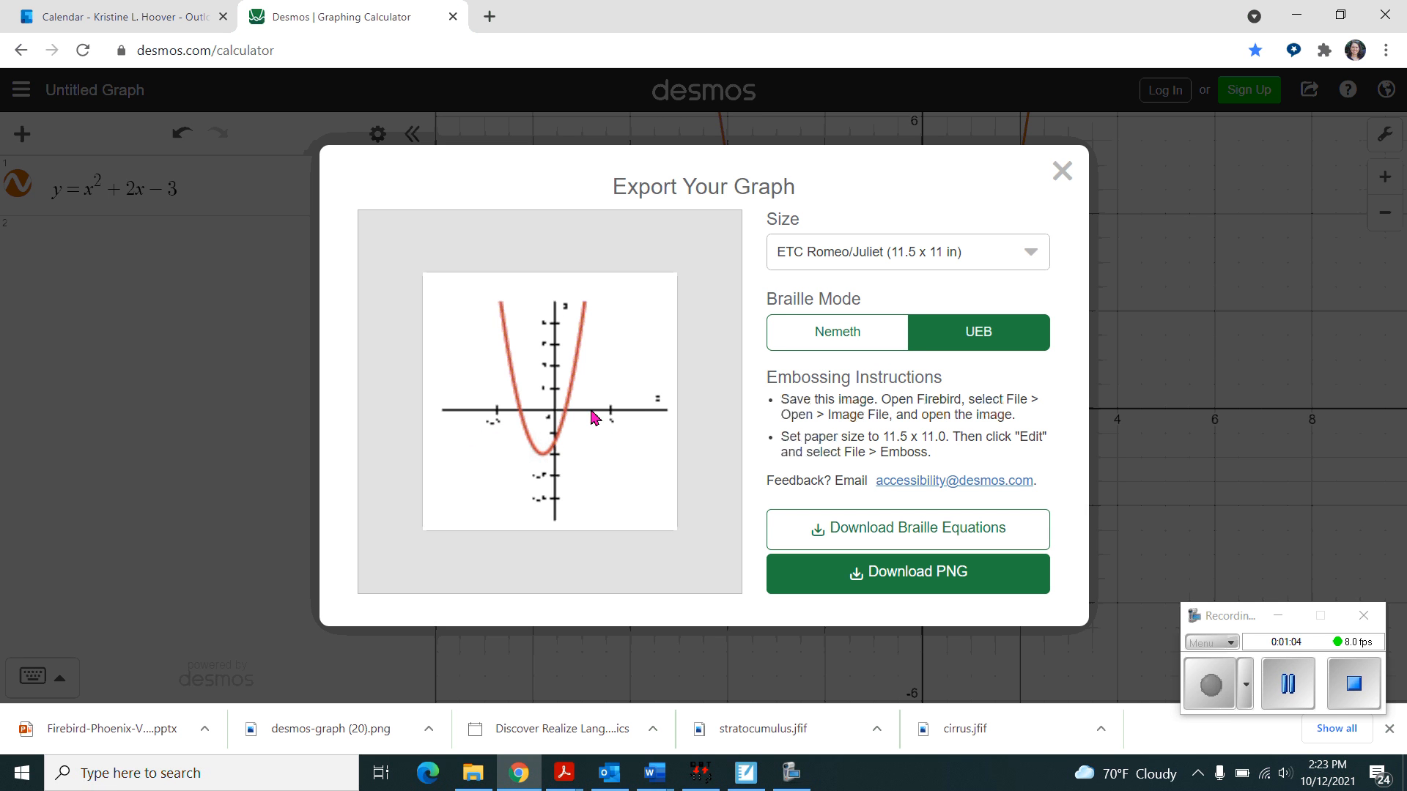
left_click(850, 339)
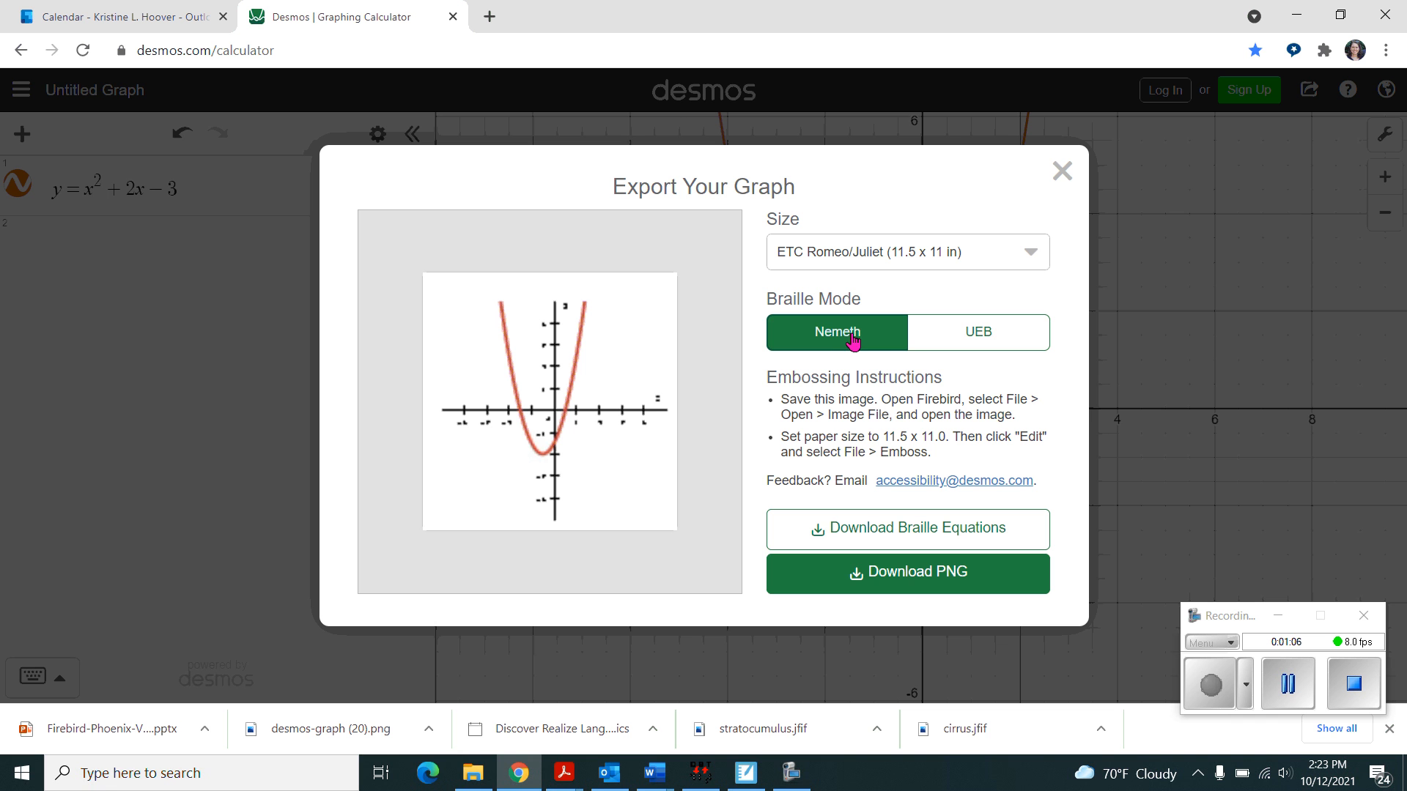
left_click(963, 338)
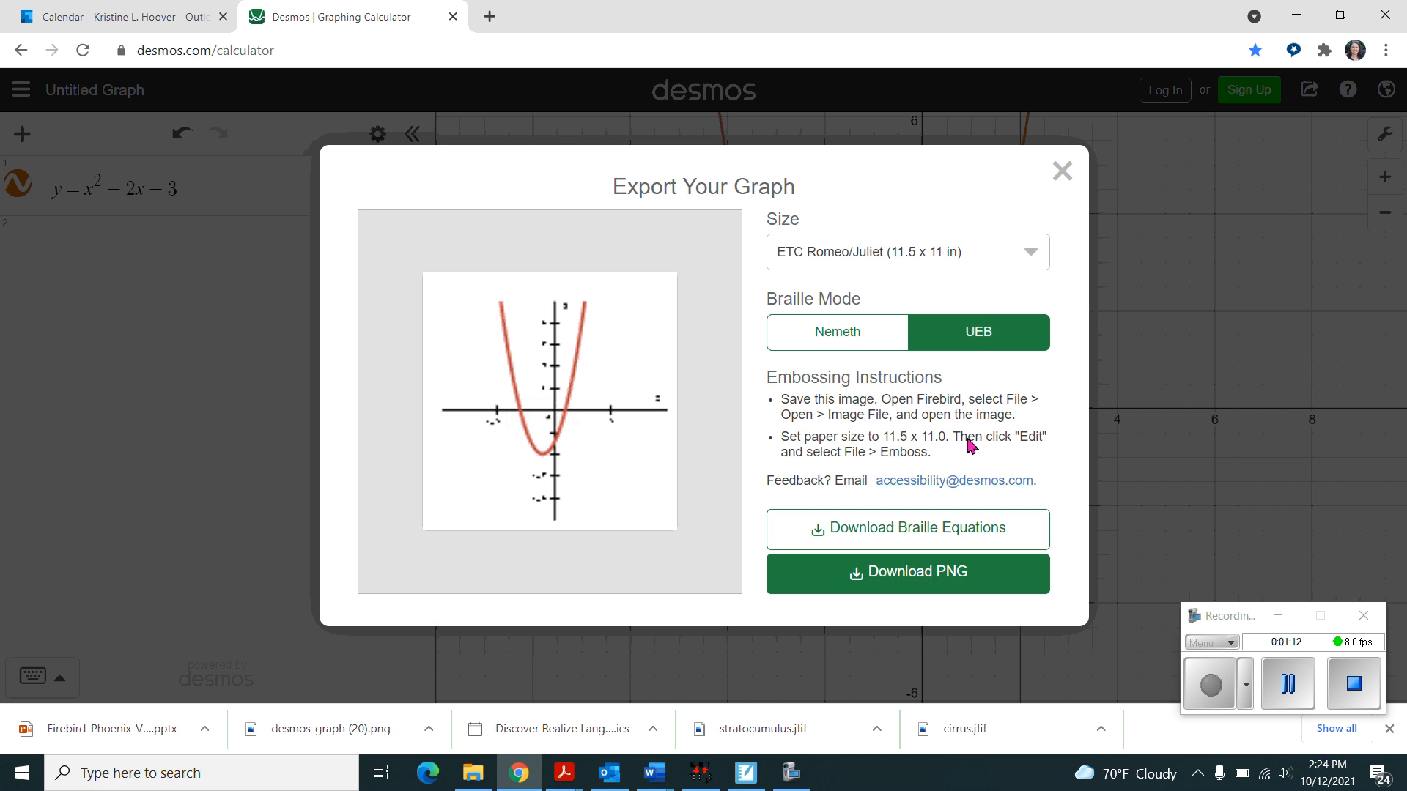
left_click(912, 577)
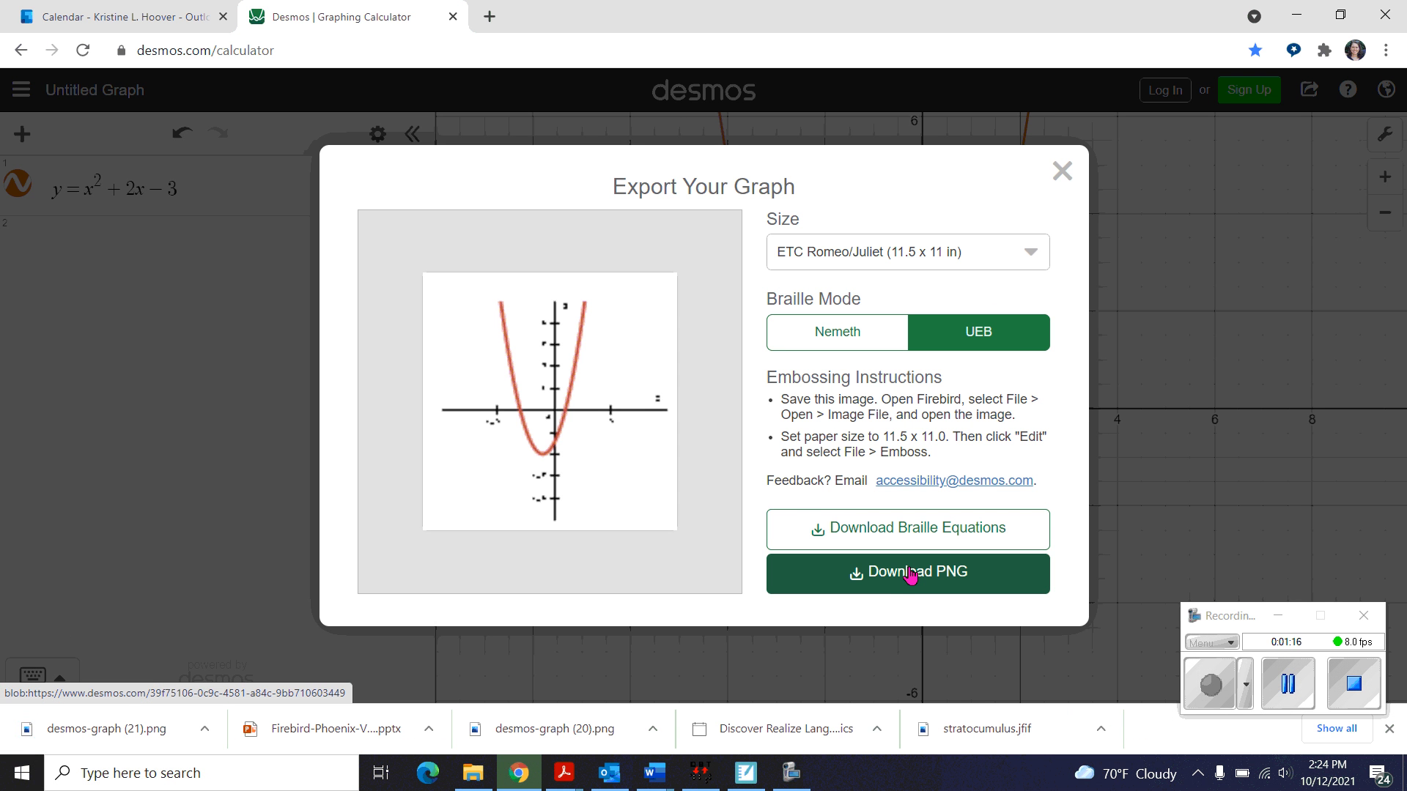
- Switch to Firebird Graphics Editor and open the image file desmos-graph (21) from the Downloads folder
left_click(1296, 15)
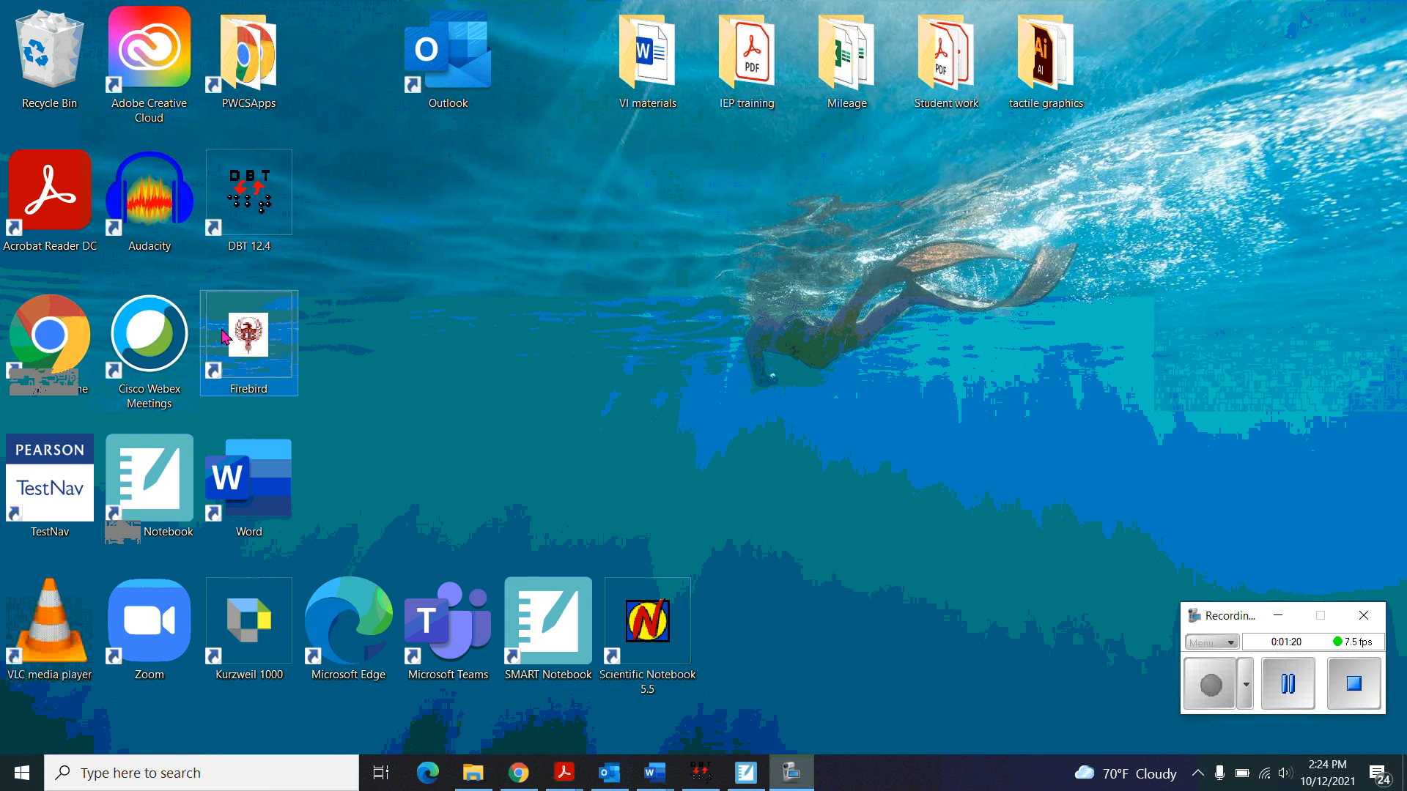
left_click(292, 342)
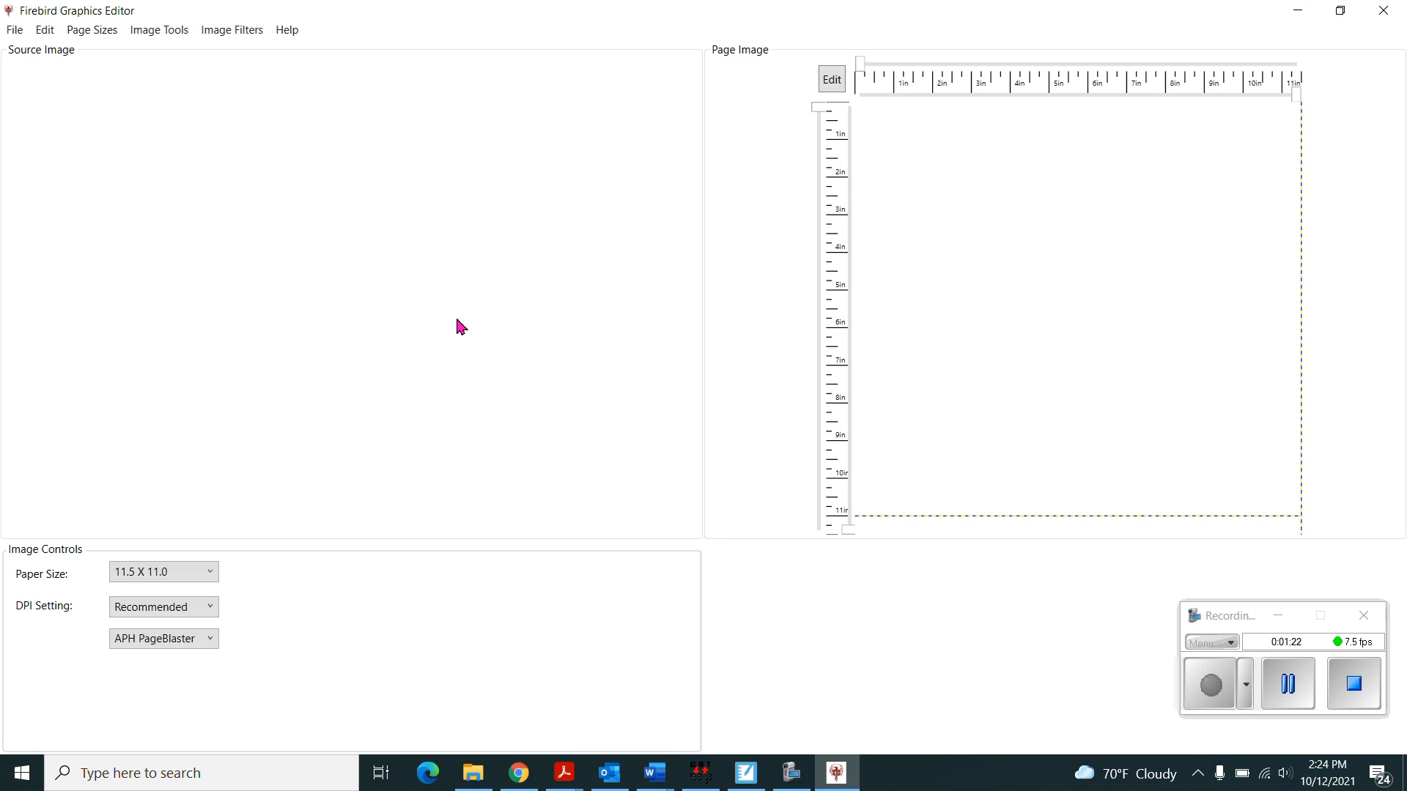
left_click(21, 34)
mouse_move(29, 54)
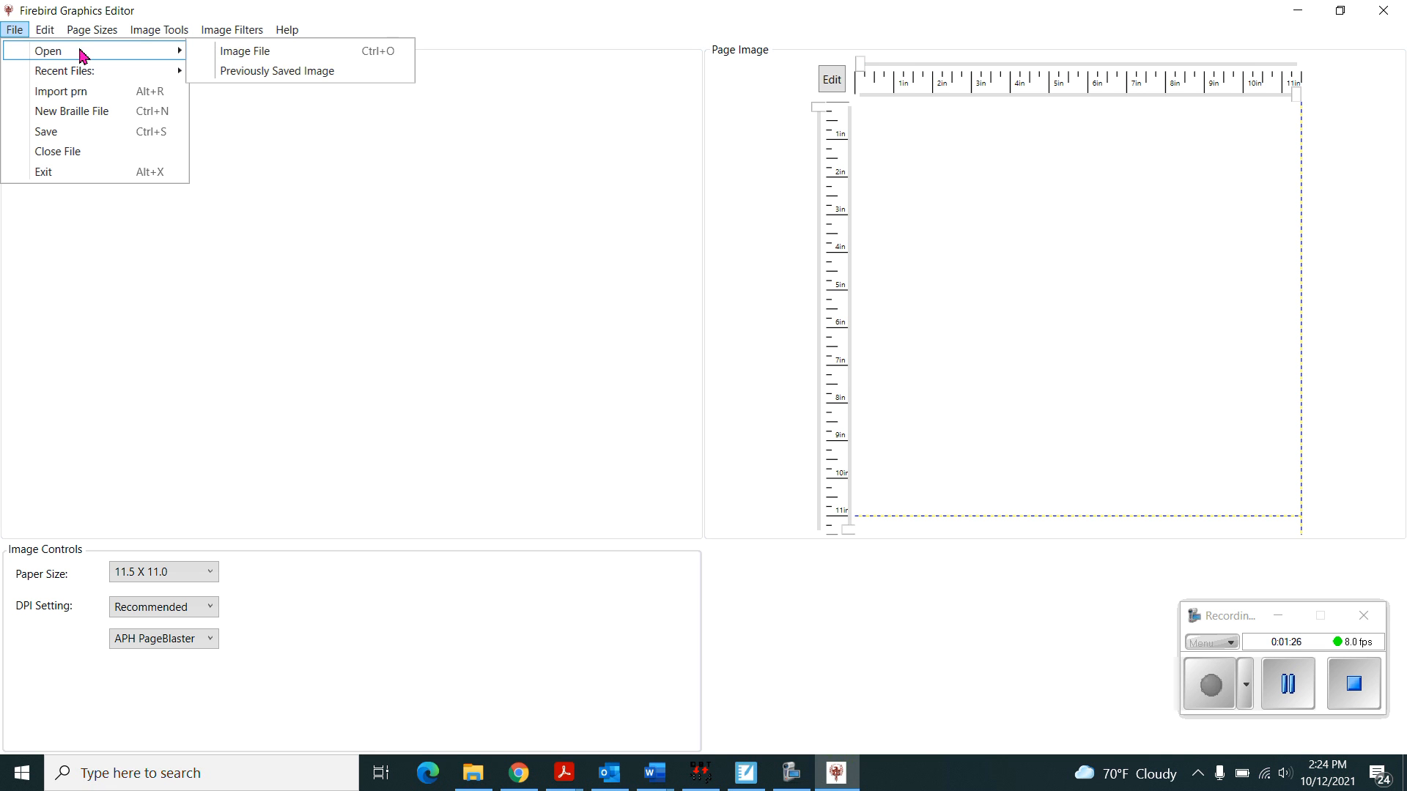
left_click(266, 59)
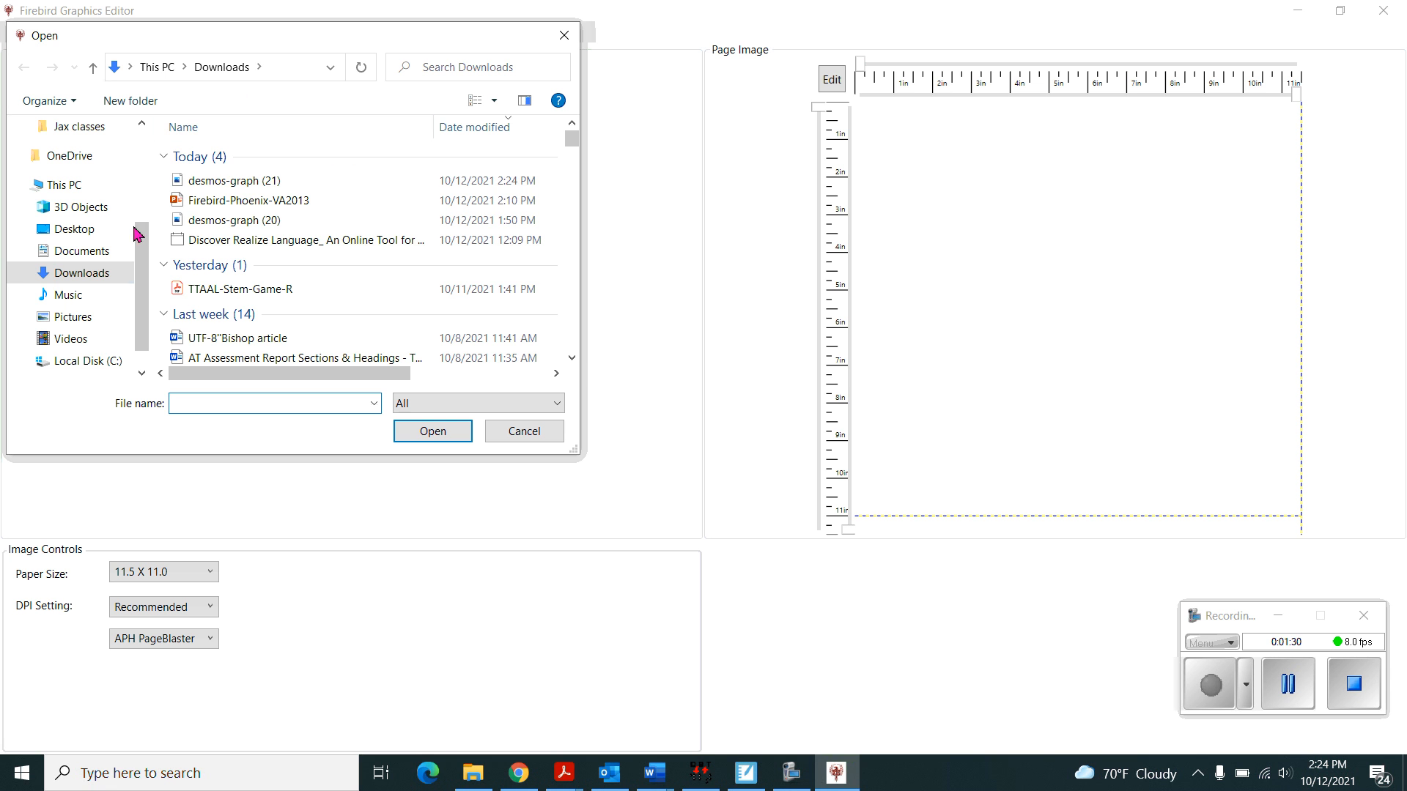
left_click(93, 272)
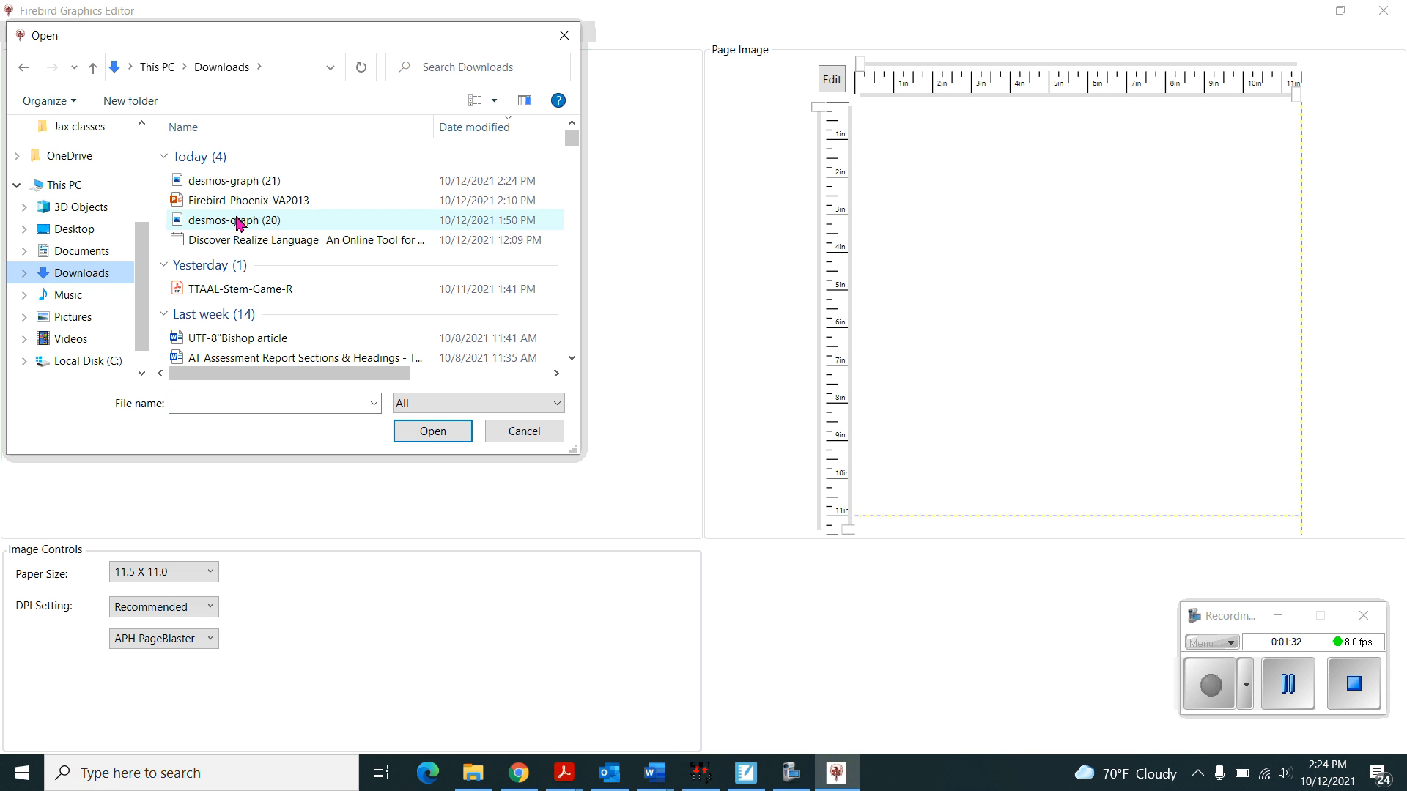
double_click(247, 189)
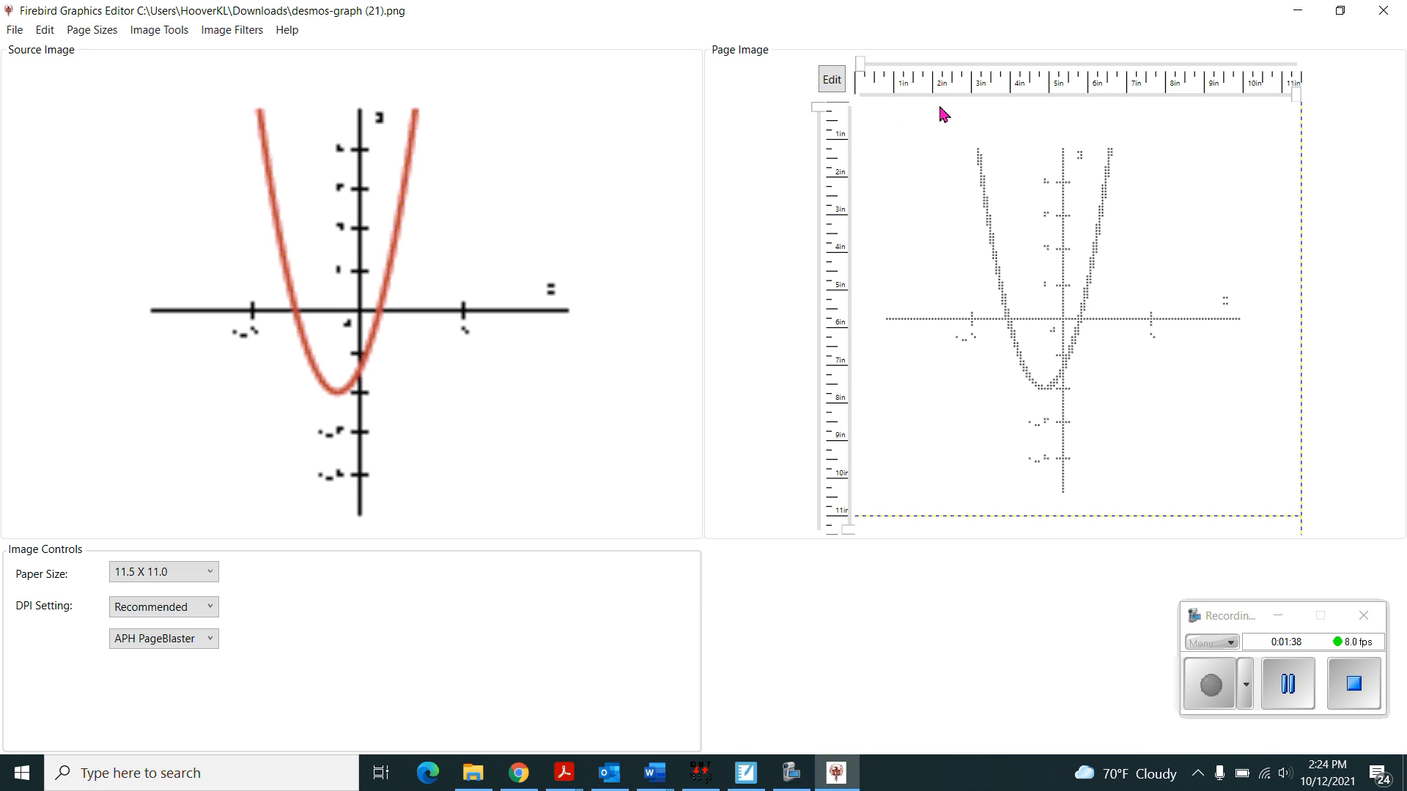
- Open the page image in the Braille Edit Display and set its zoom to 250%
left_click(836, 82)
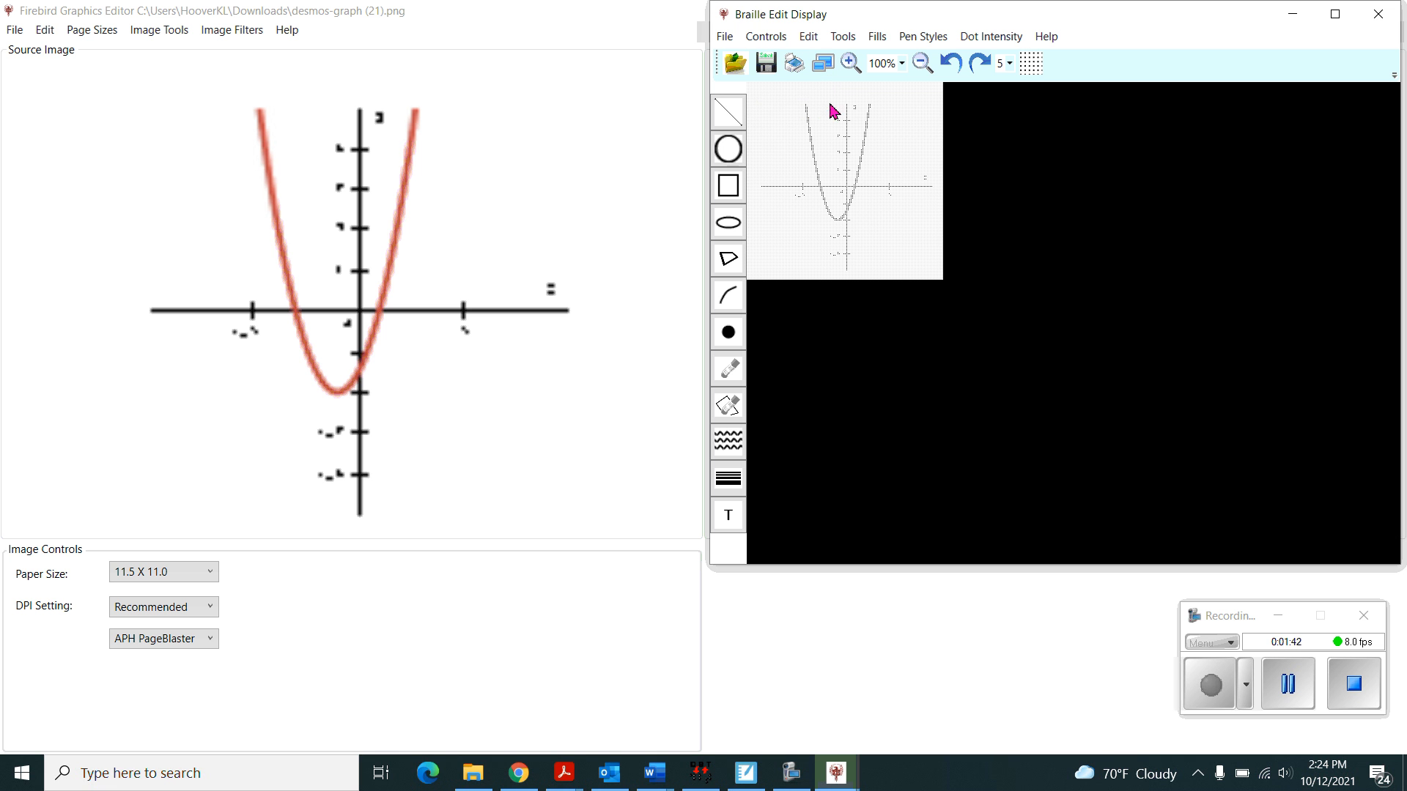
left_click(901, 64)
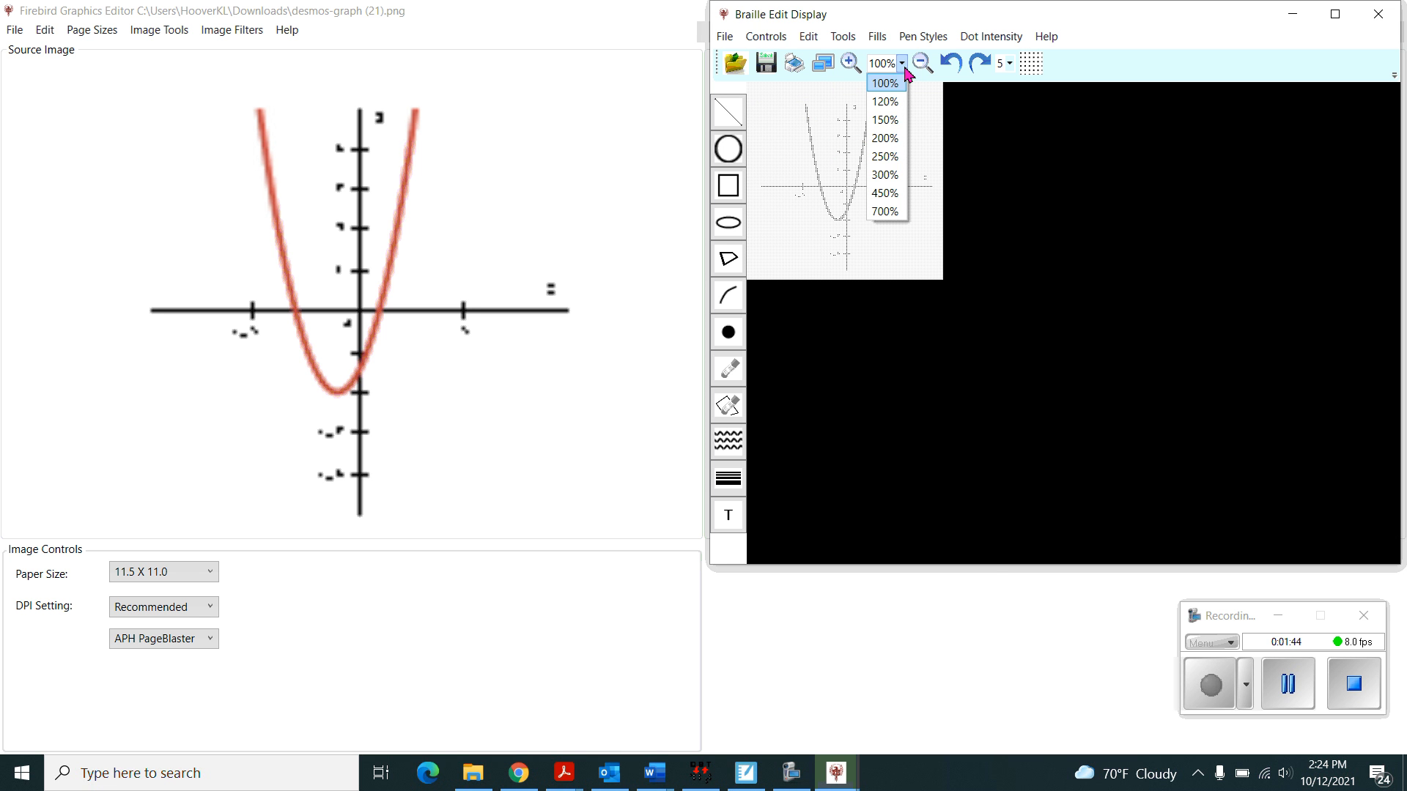
left_click(888, 157)
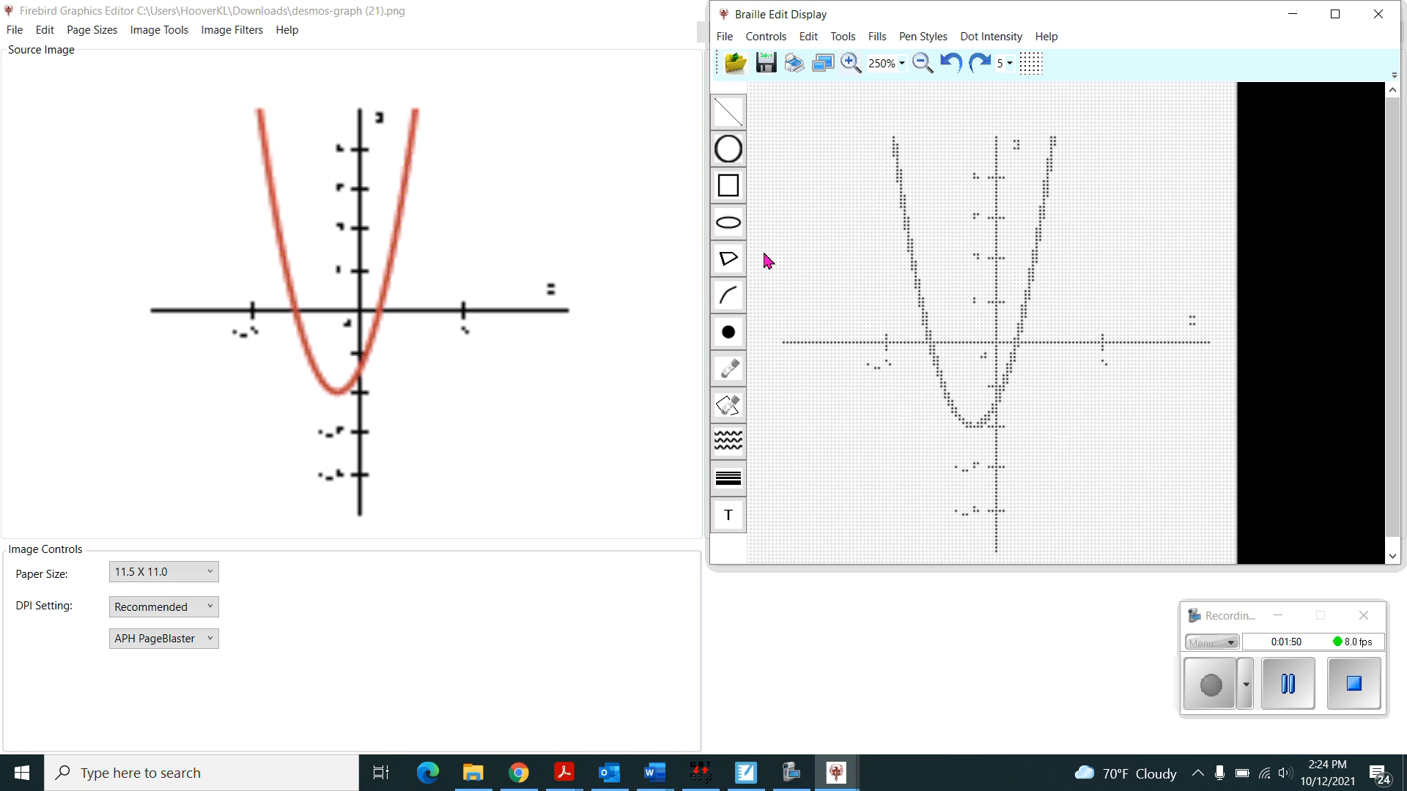
- Try placing a text label "(-3,0)" above the x-axis at the parabola's left intercept, and undo it
left_click(730, 518)
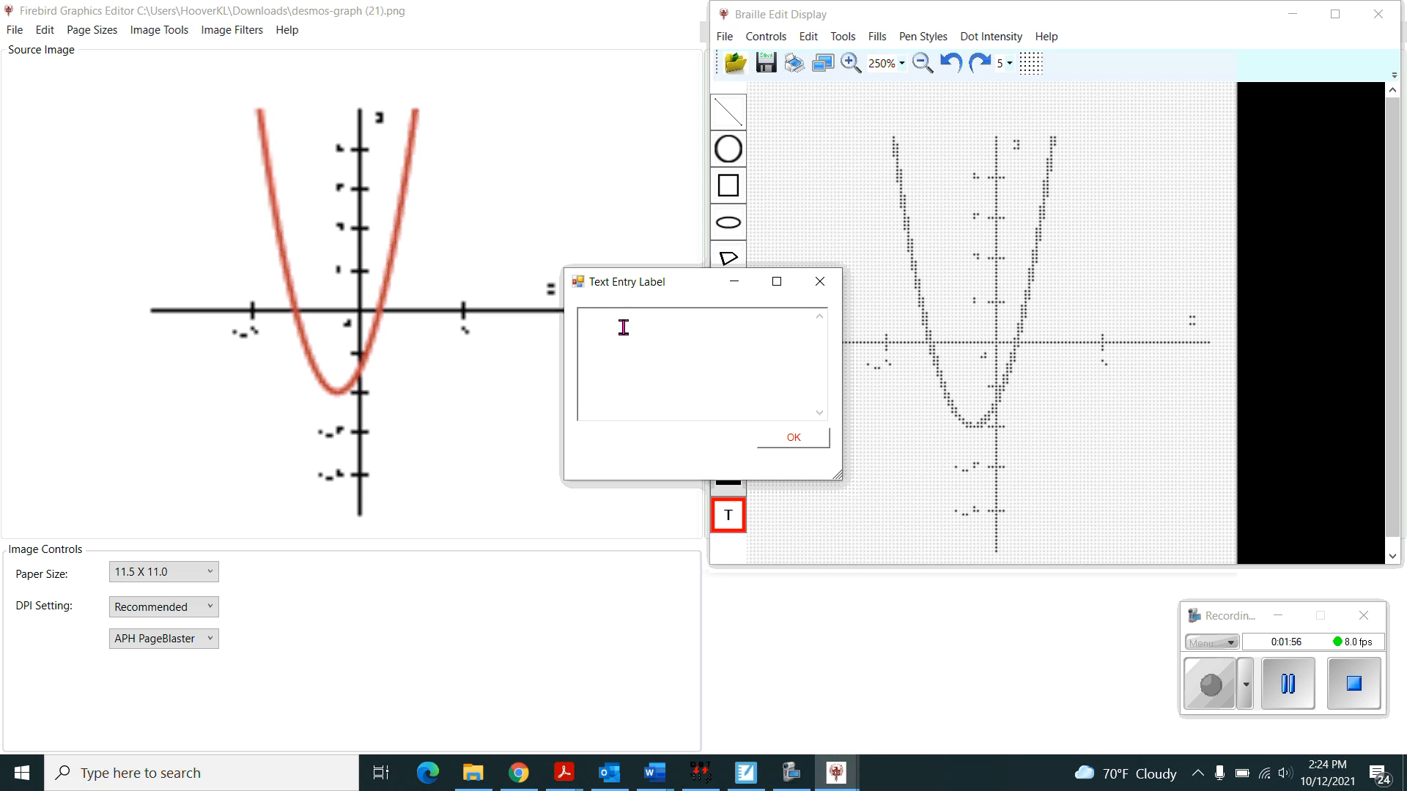
type("(-3,0")
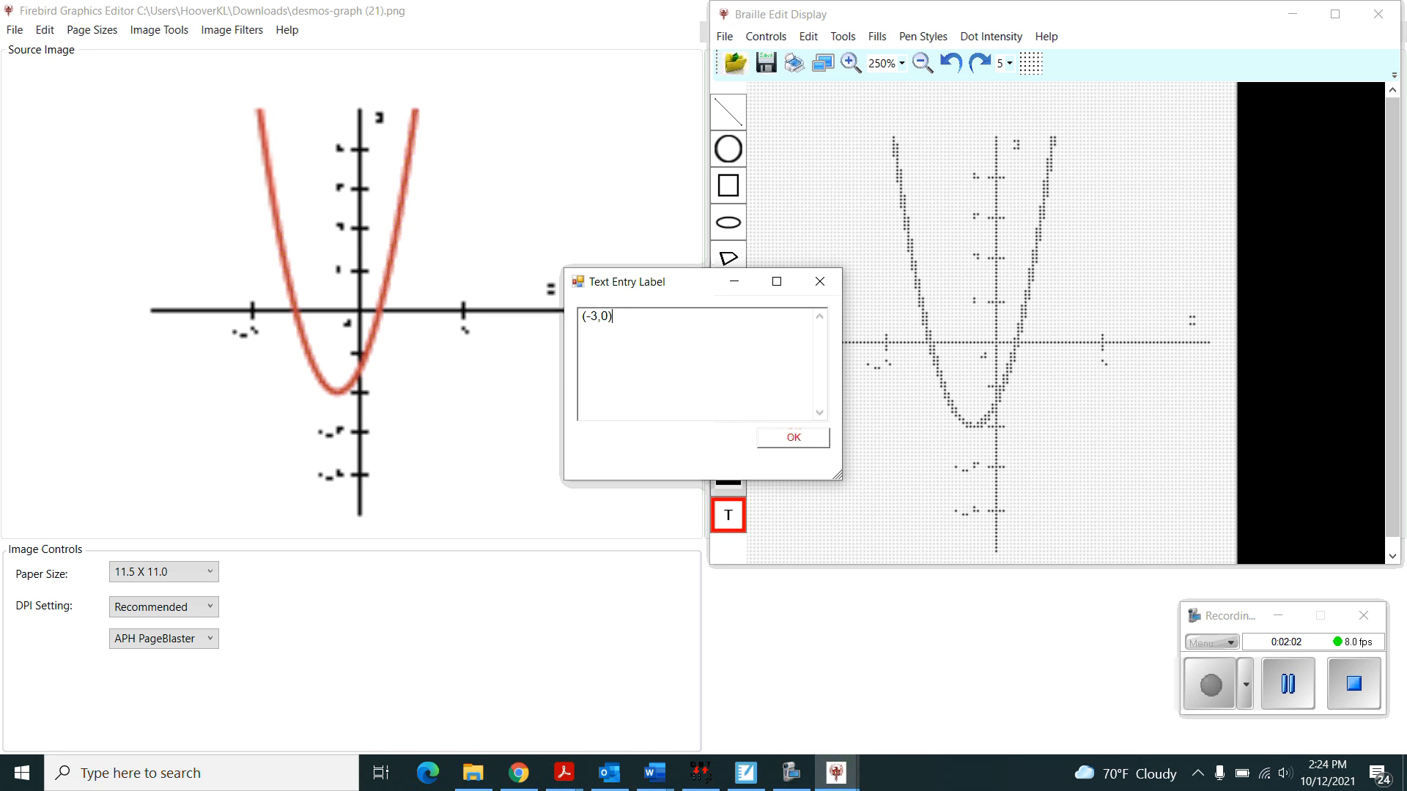
left_click(780, 441)
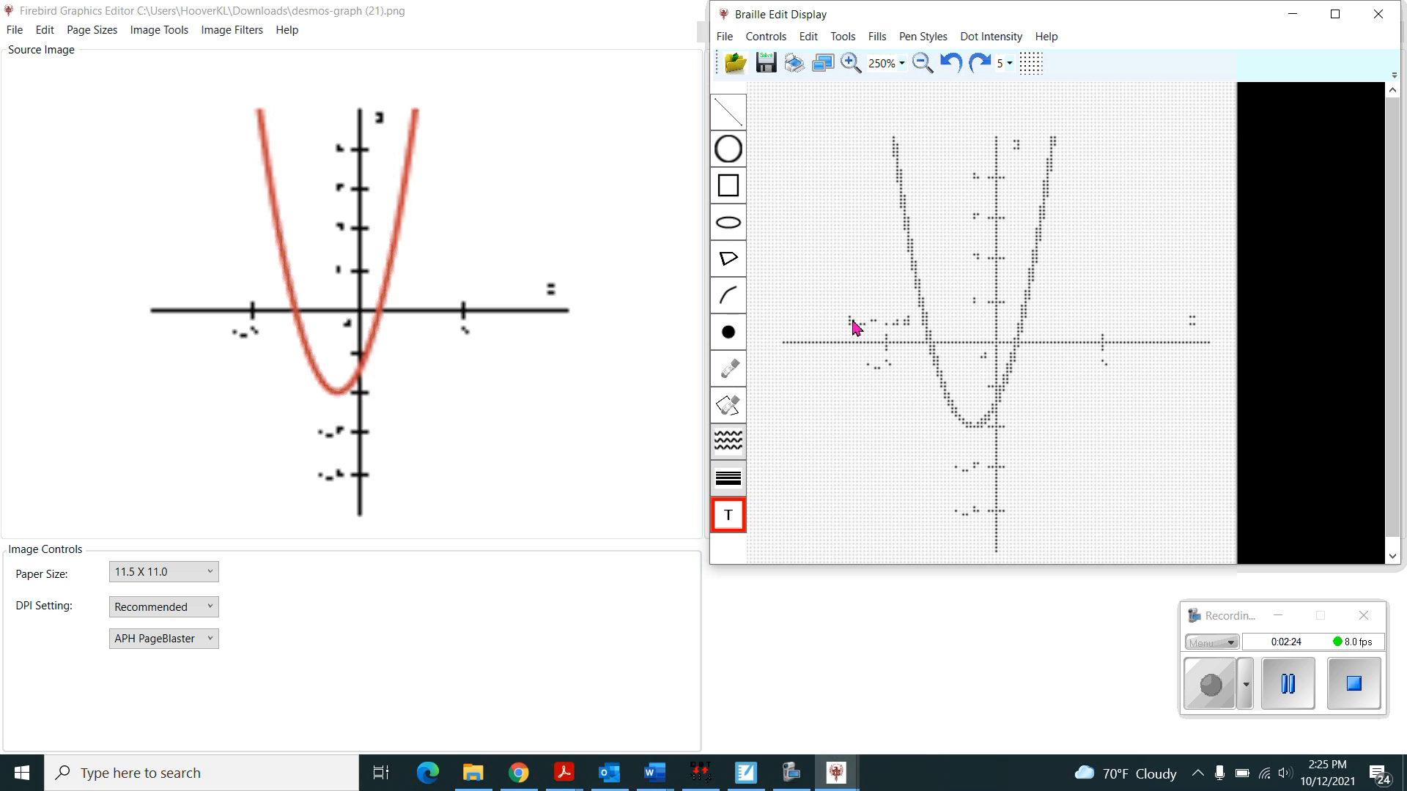
left_click(852, 321)
left_click(953, 64)
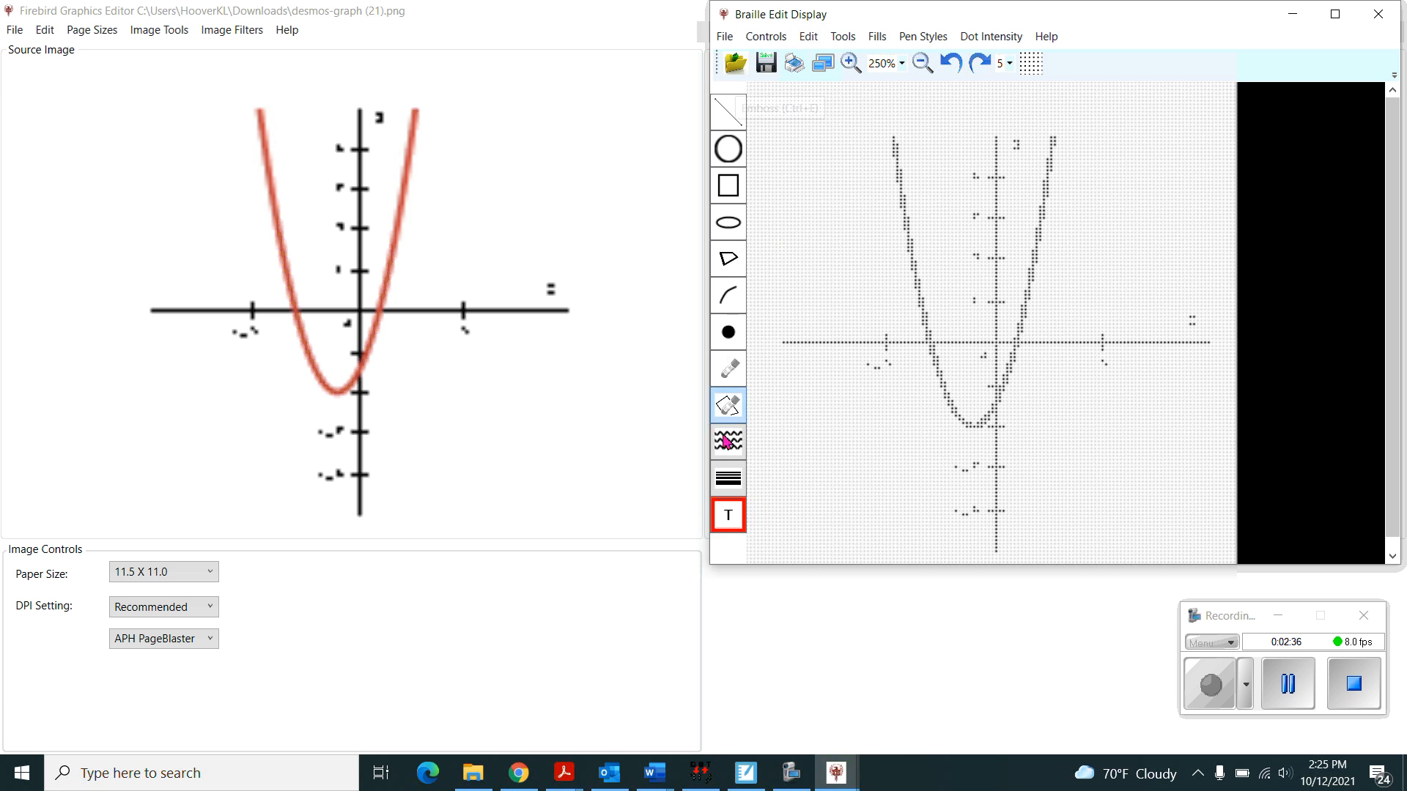
- Change the label entry mode from Text Entry to Six Key Entry
left_click(731, 519)
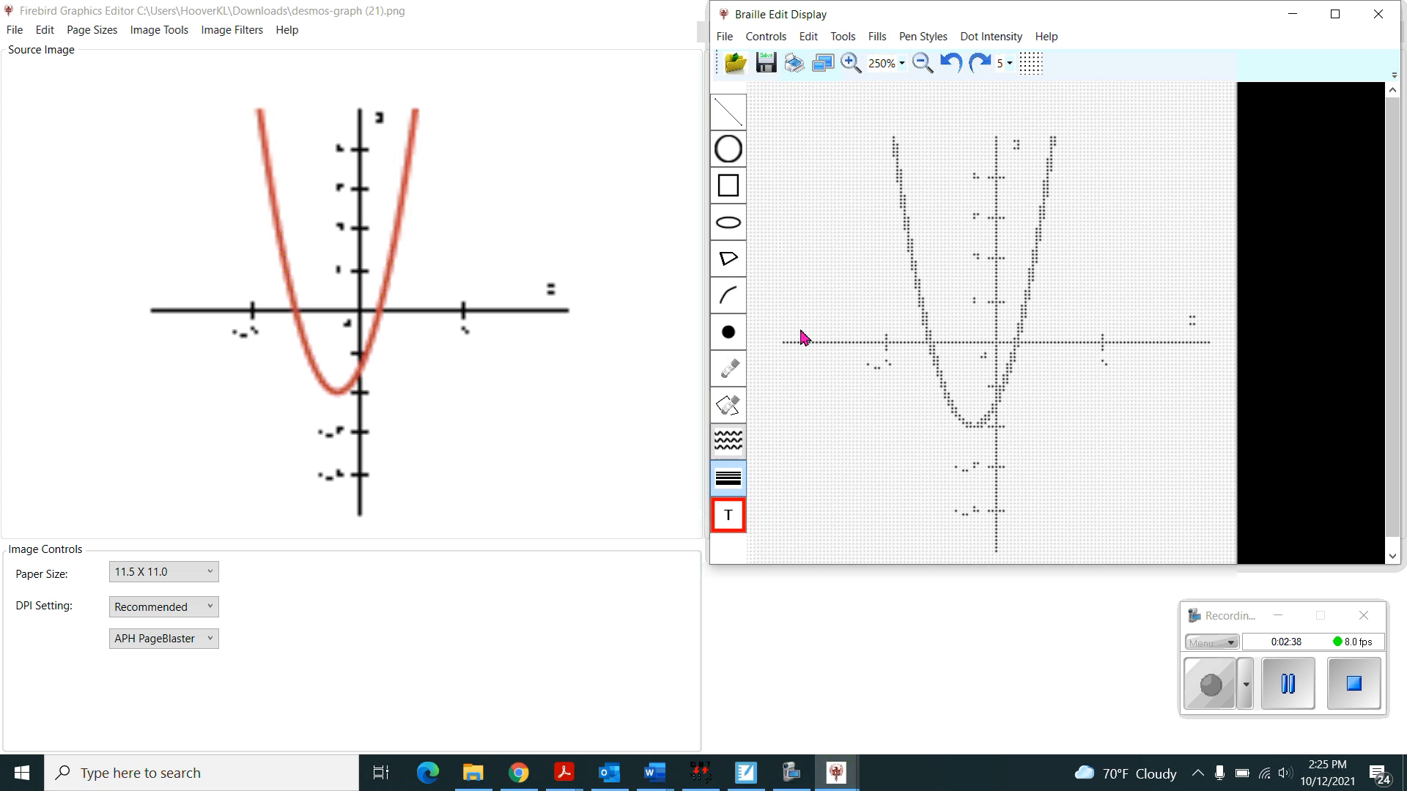
left_click(806, 38)
mouse_move(841, 38)
mouse_move(778, 41)
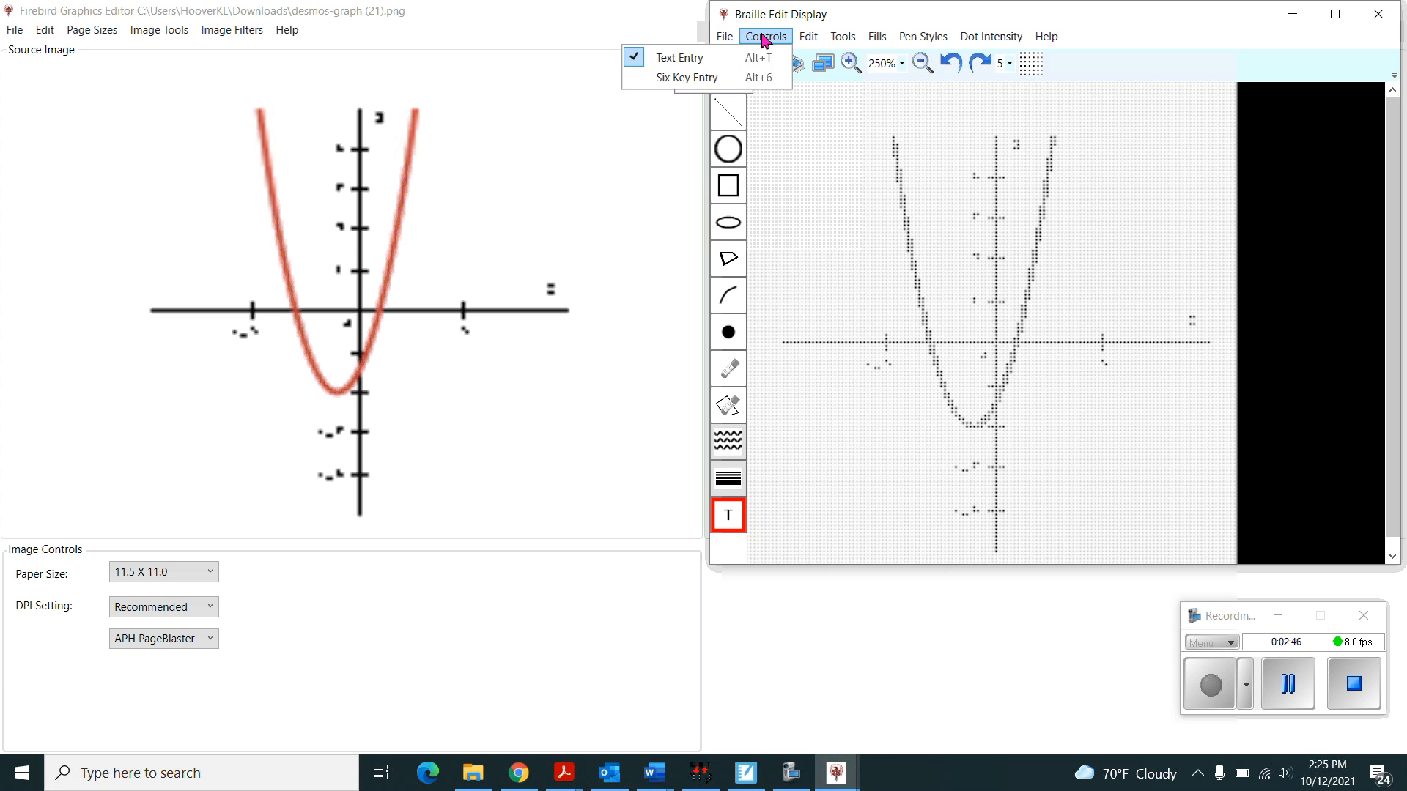
left_click(765, 41)
left_click(762, 40)
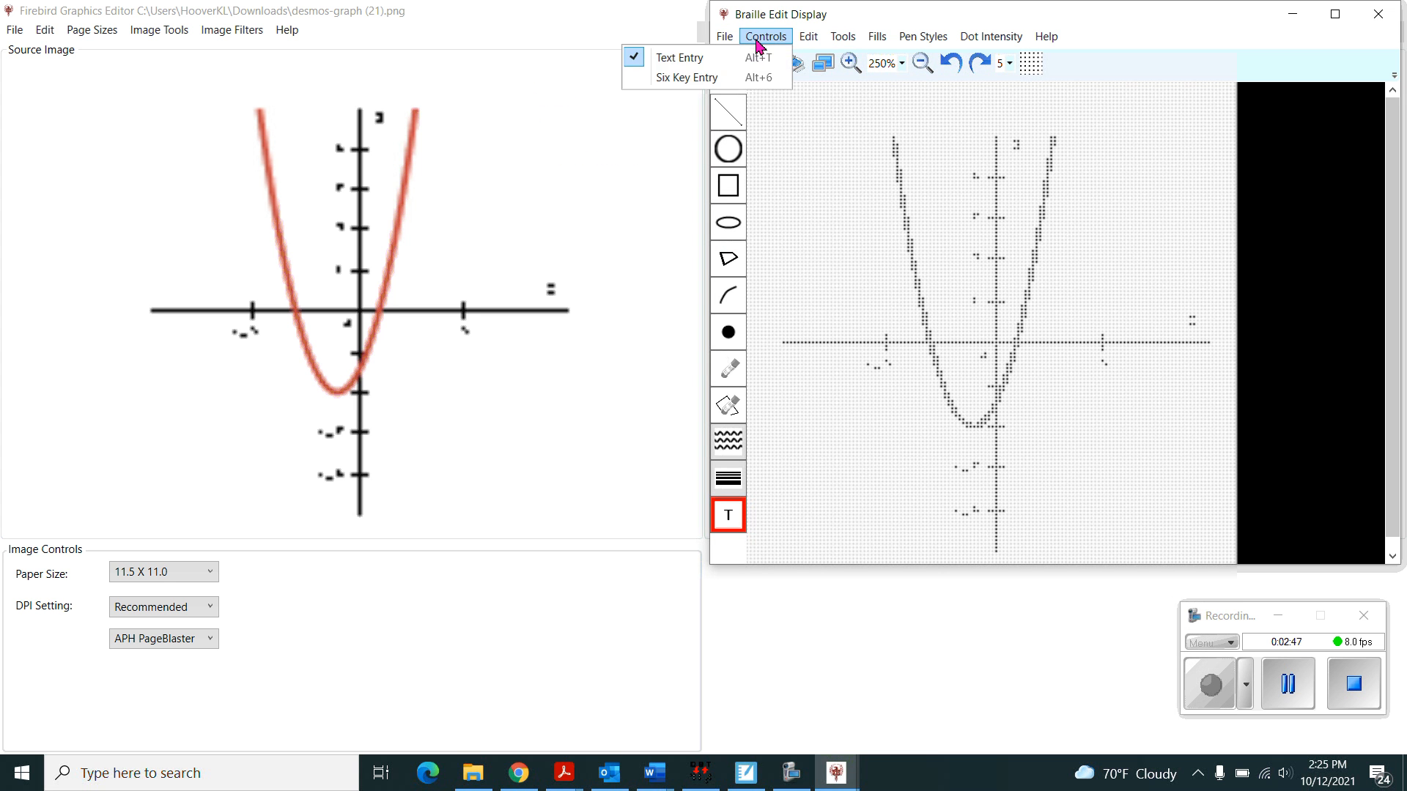
left_click(688, 78)
- Enter a six-key UEB braille label for the point (-3, 0) and place it above the x-axis, left of the parabola
left_click(729, 519)
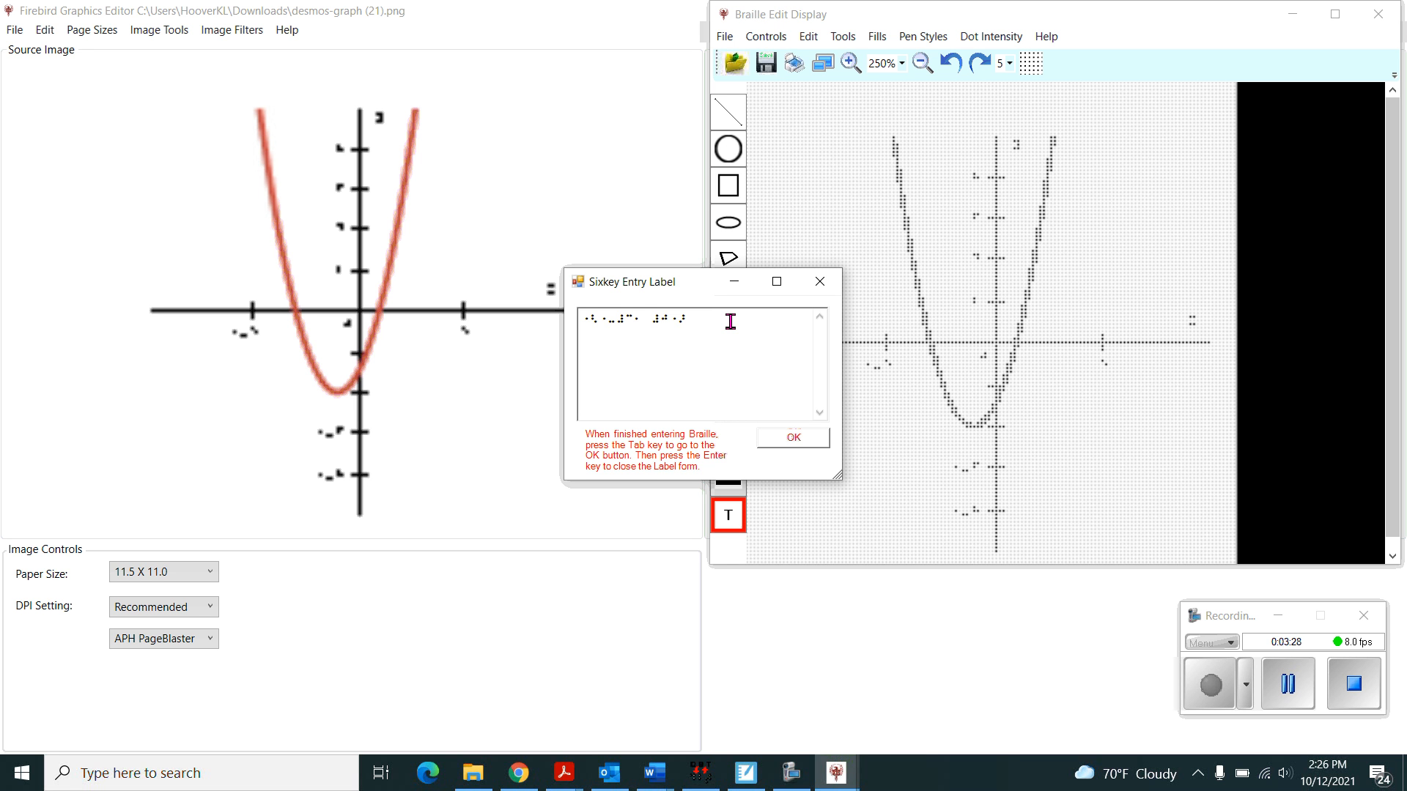
key("Tab")
left_click(790, 439)
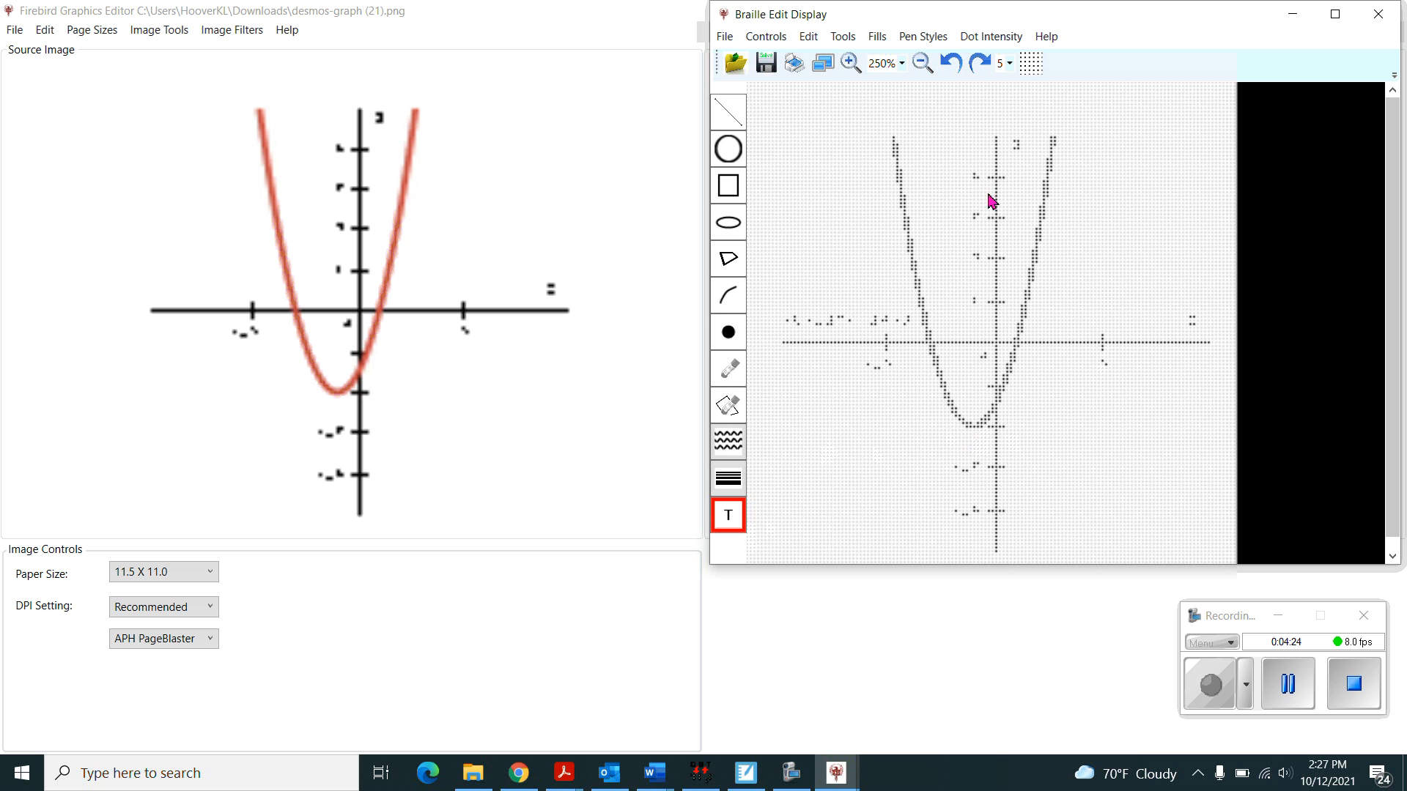
left_click(725, 37)
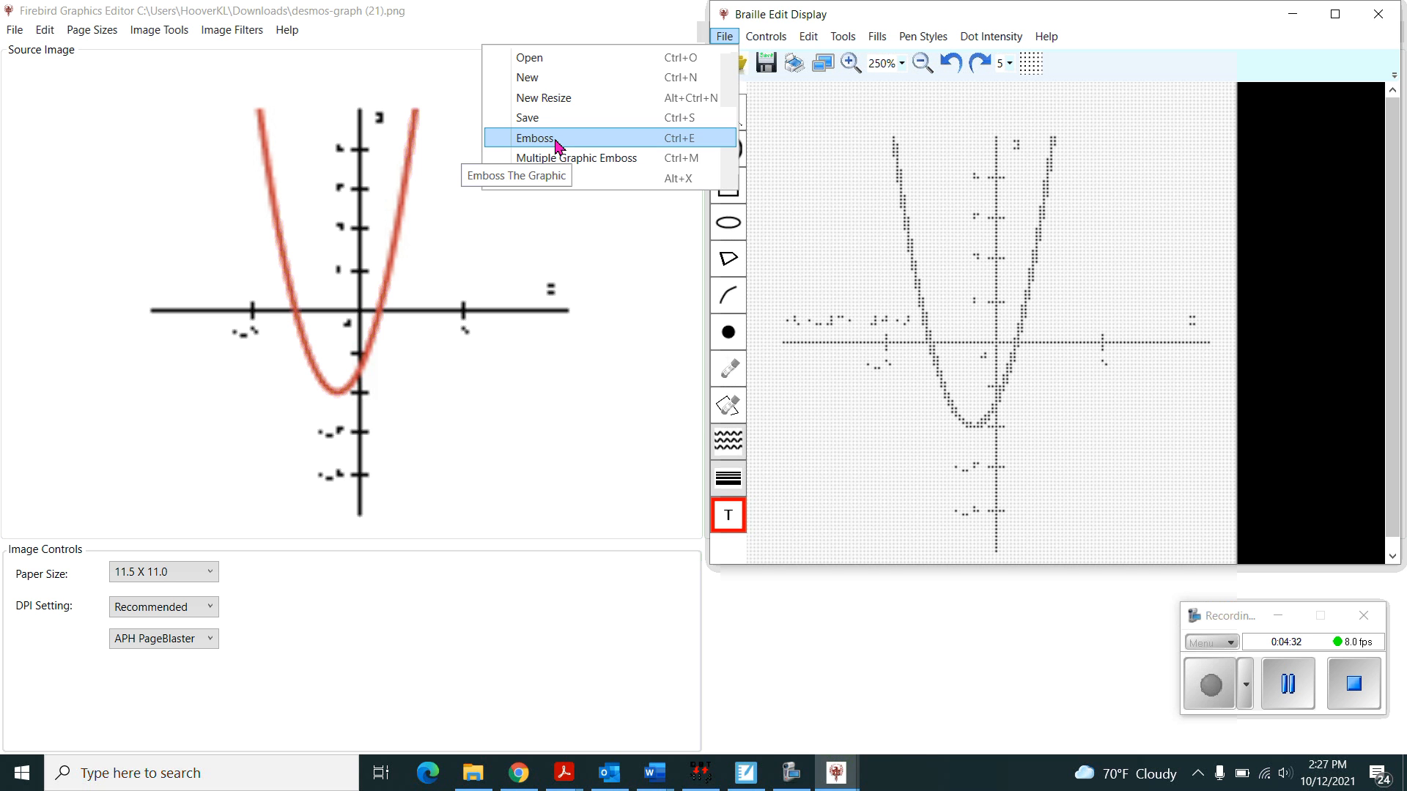
left_click(817, 251)
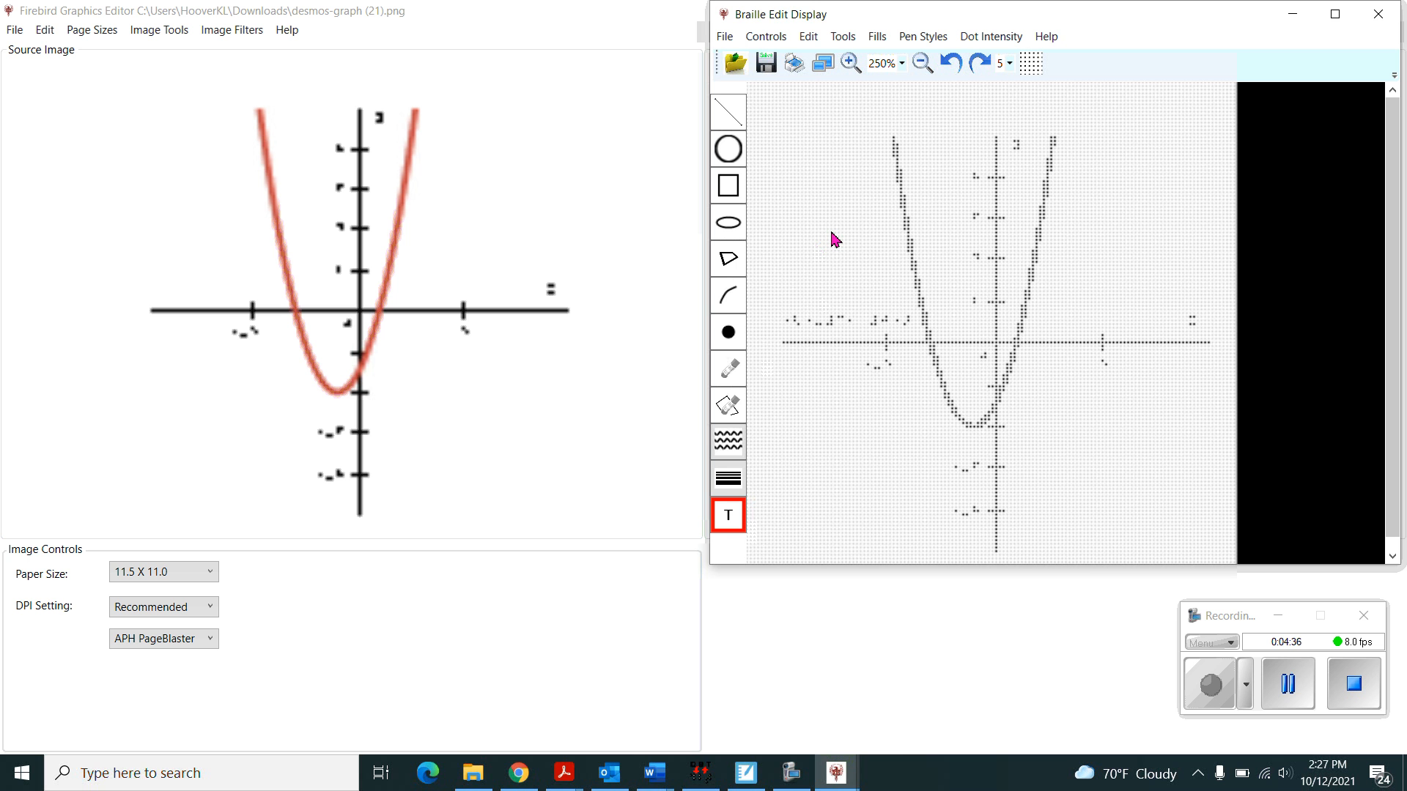
left_click(728, 513)
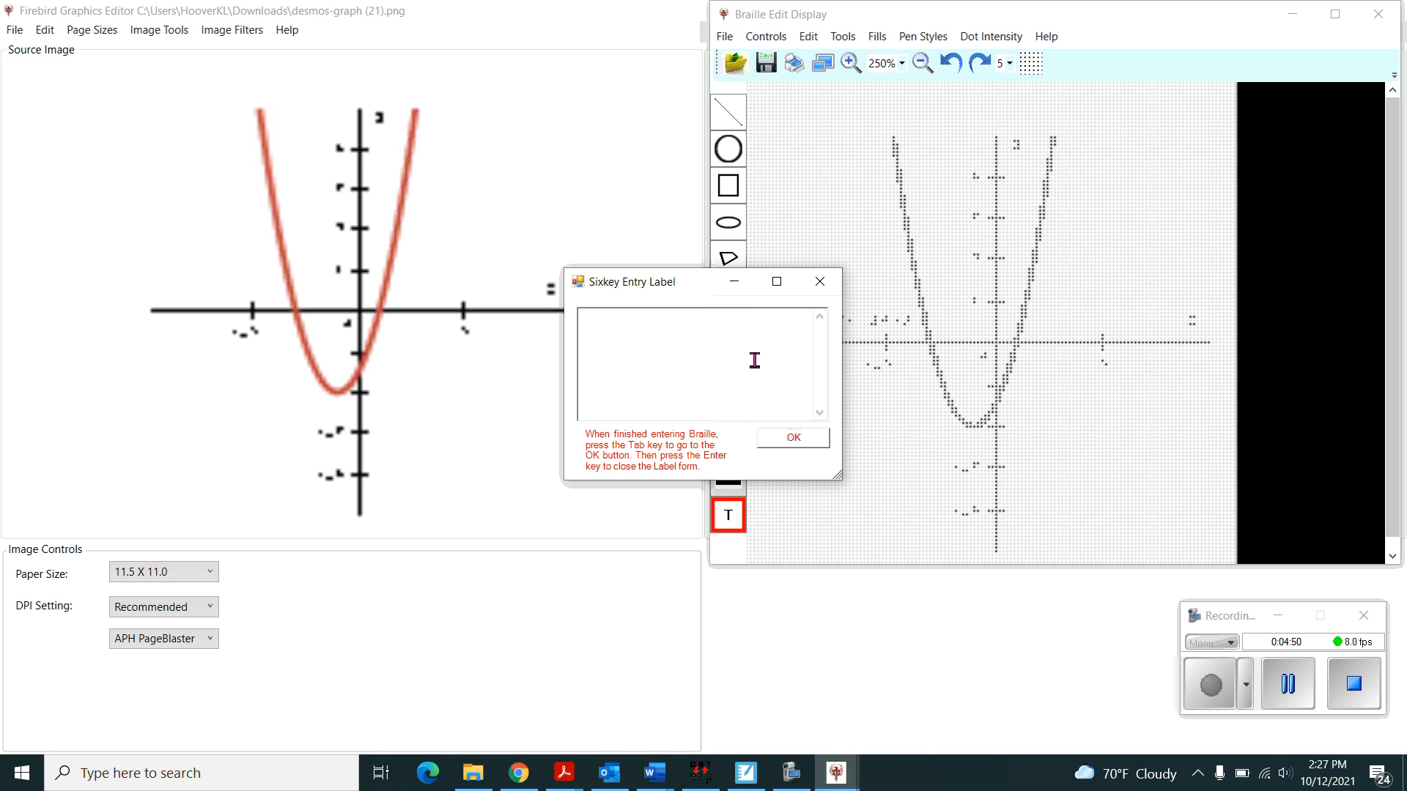
left_click(821, 284)
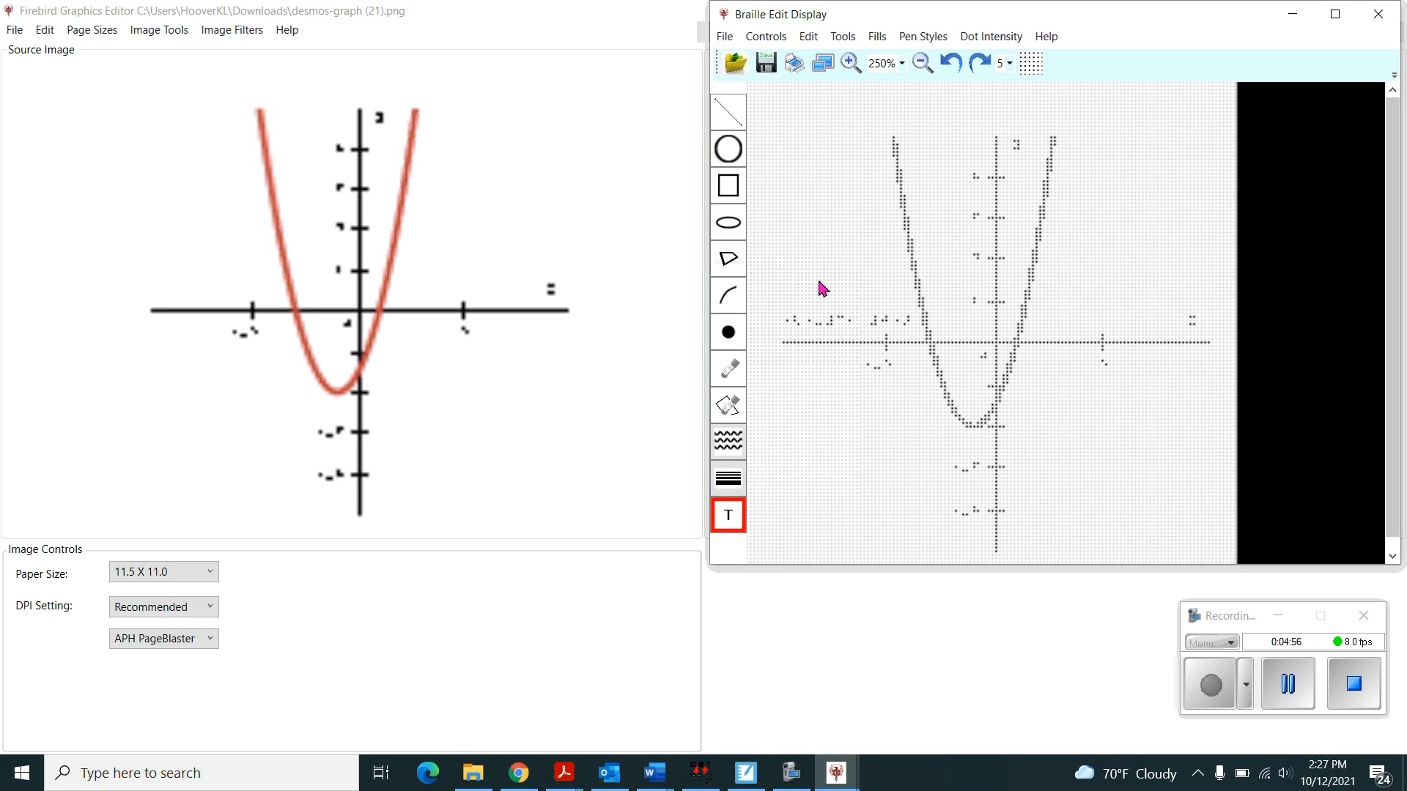